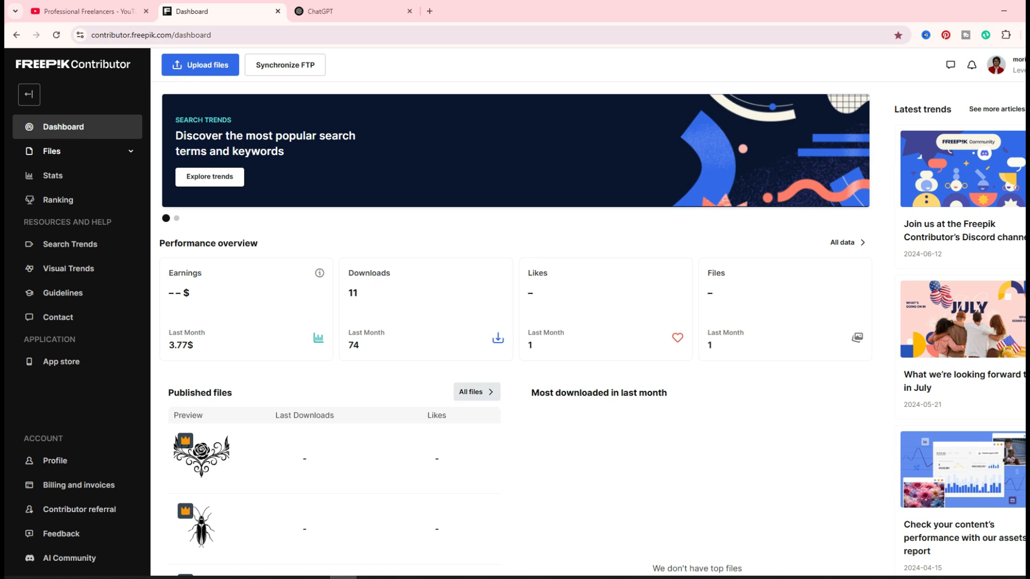
pyautogui.doubleClick(353, 345)
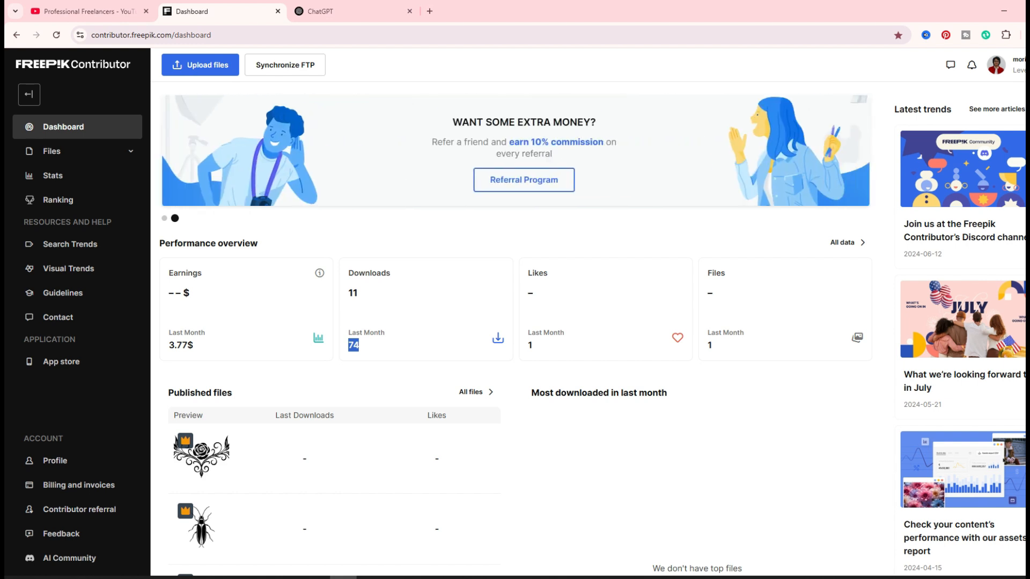
pyautogui.hotkey('ctrl', 'shift', 'Tab')
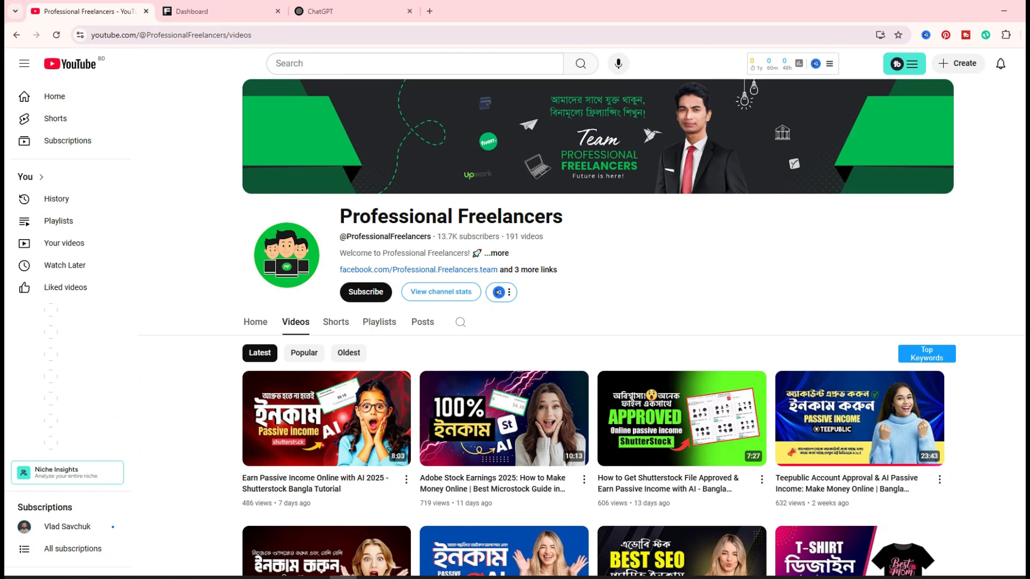
pyautogui.hotkey('ctrl', 'Tab')
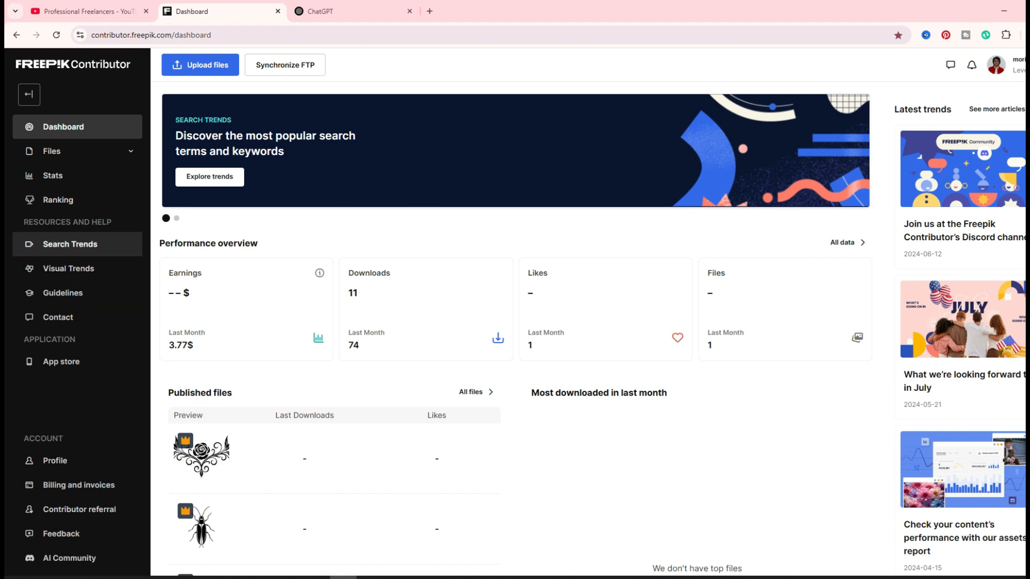
# - Open the contributor search trends and look through the suggested topics and keywords
pyautogui.click(69, 244)
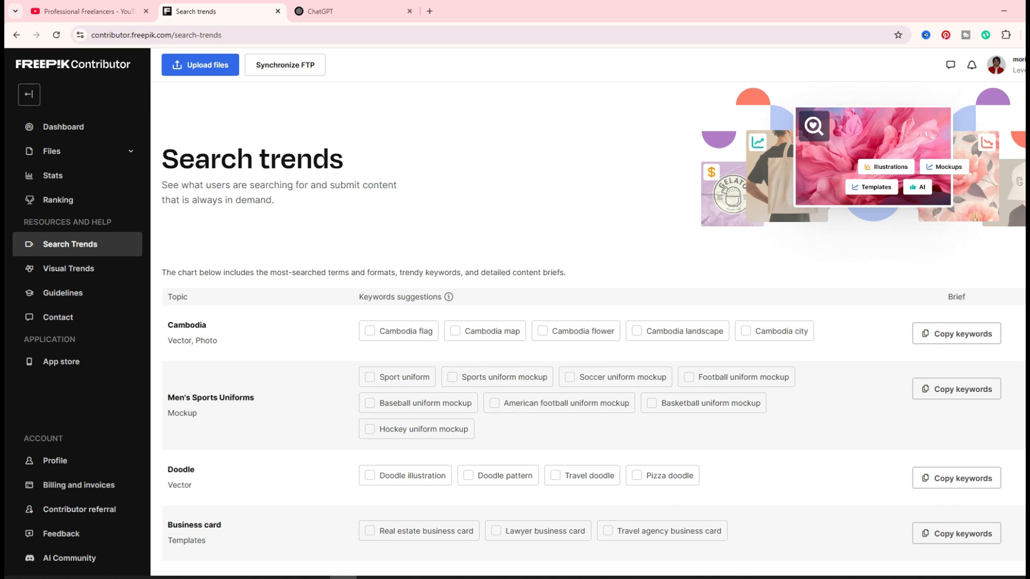
pyautogui.scroll(-8, 590, 322)
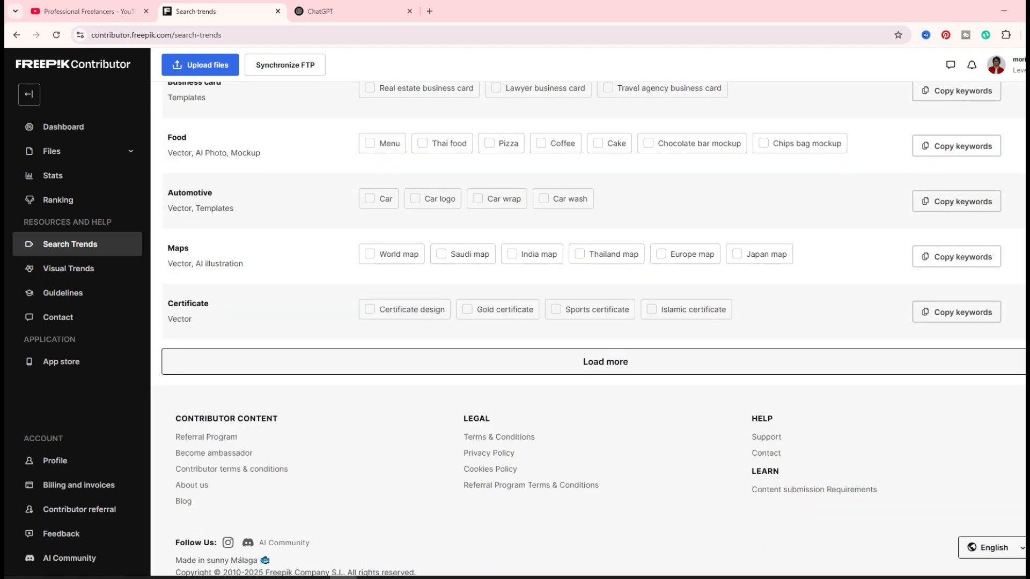
pyautogui.scroll(4, 590, 321)
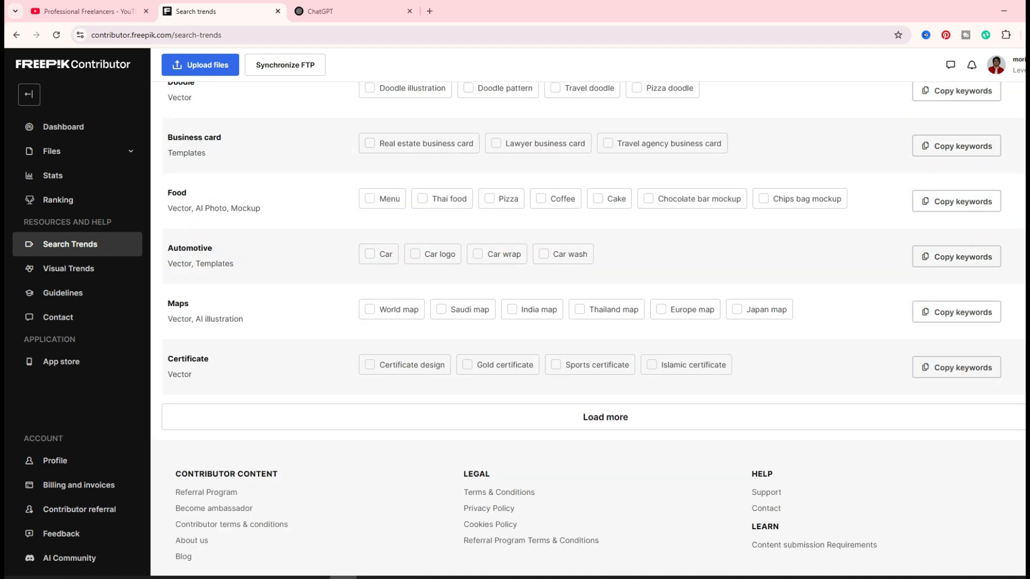
pyautogui.scroll(5, 589, 322)
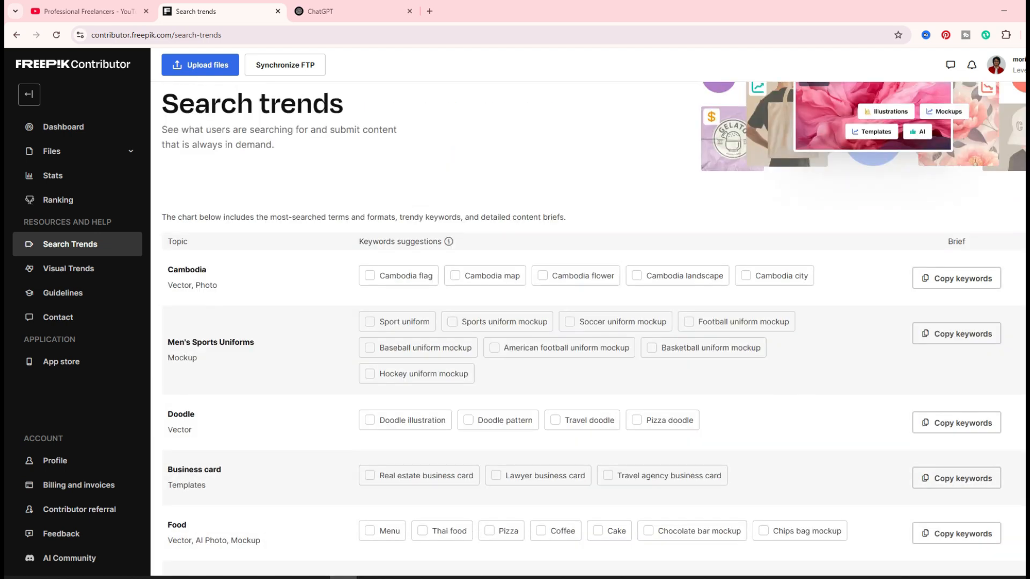
pyautogui.scroll(-2, 590, 321)
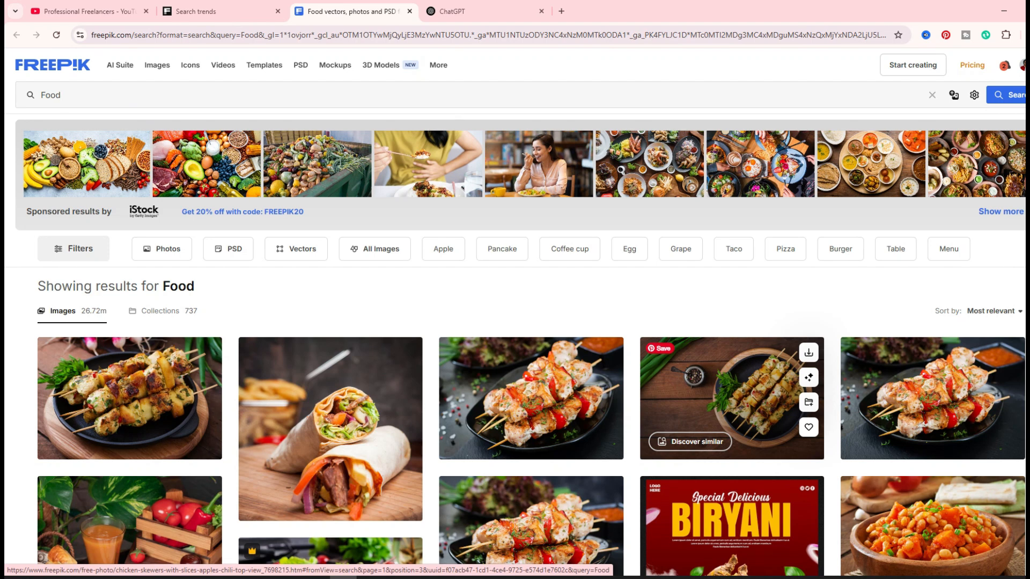
# - Browse the Freepik image results for Food to find a popular photo to use as inspiration
pyautogui.scroll(-3, 732, 402)
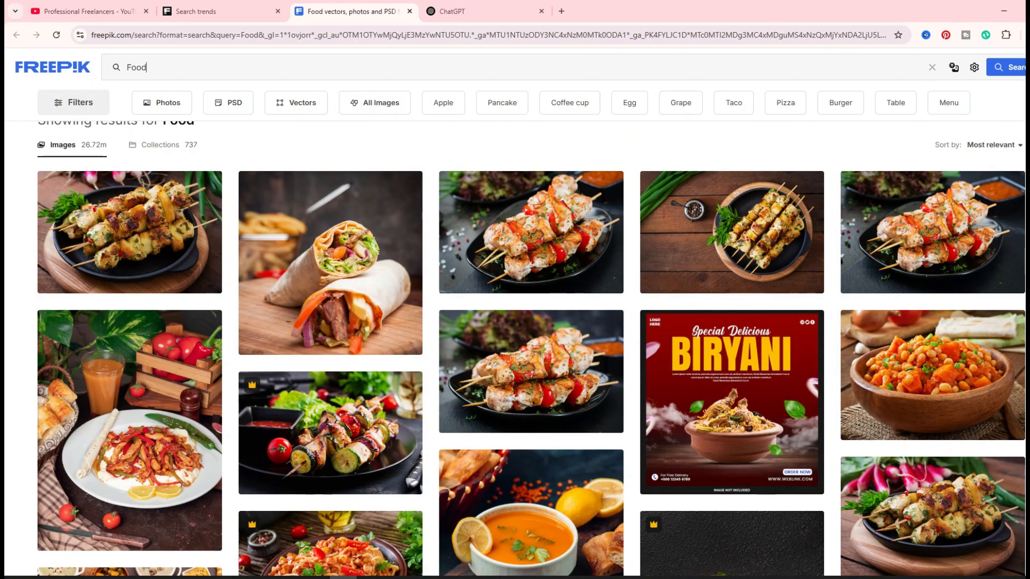
pyautogui.scroll(-4, 530, 349)
pyautogui.scroll(-2, 531, 348)
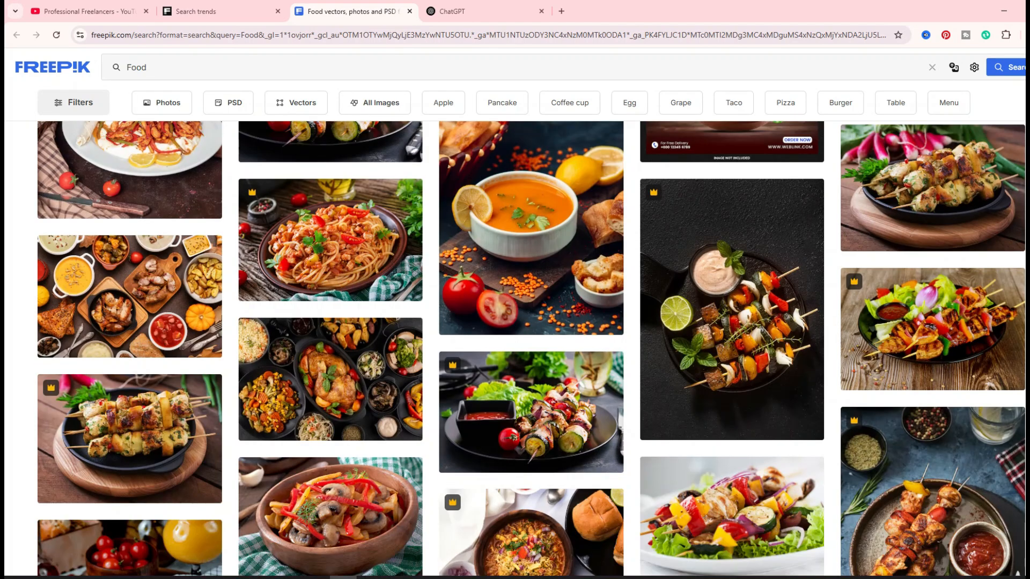
pyautogui.scroll(-2, 531, 349)
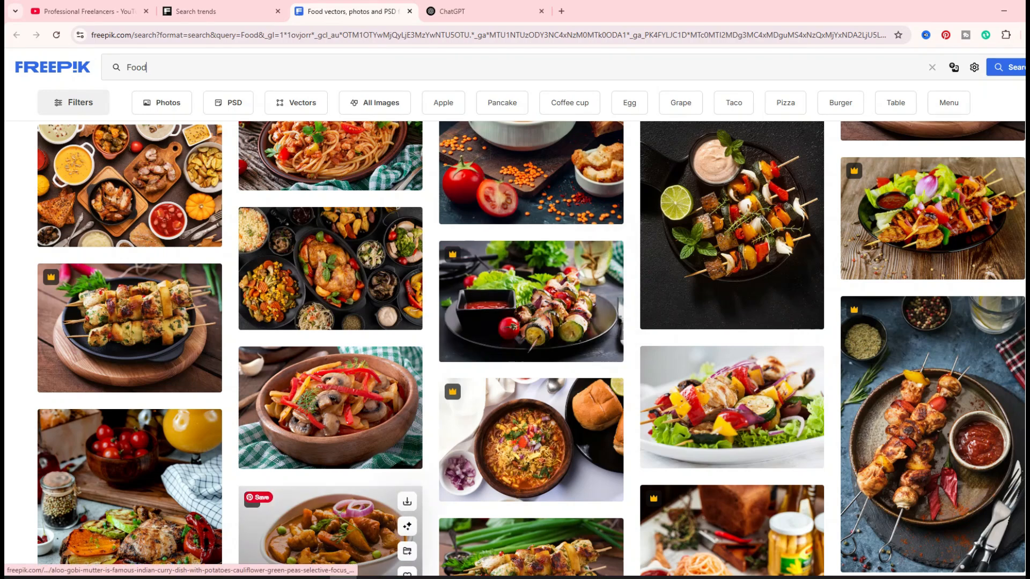
pyautogui.scroll(-5, 731, 349)
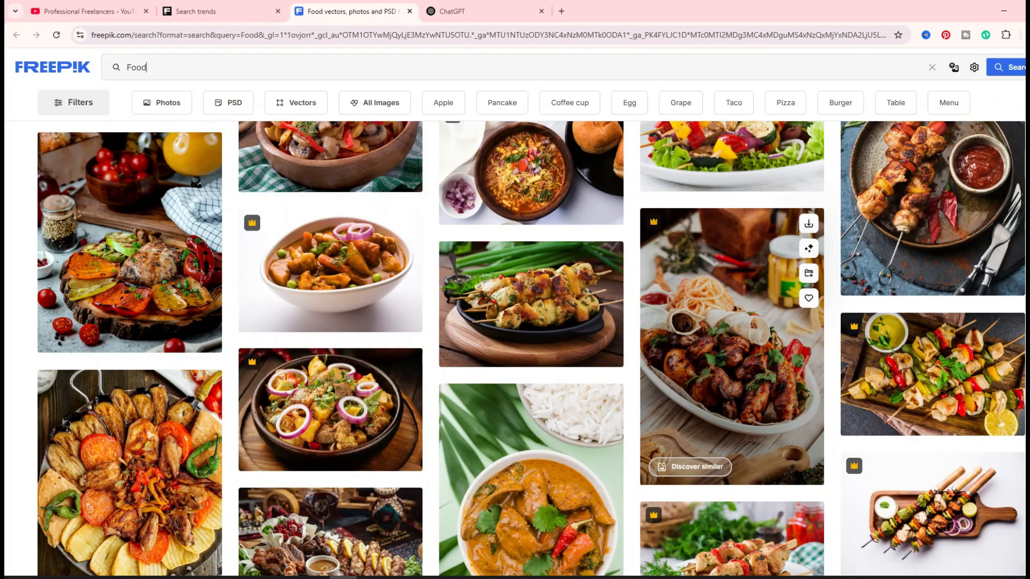
pyautogui.scroll(-4, 429, 348)
pyautogui.scroll(-3, 589, 348)
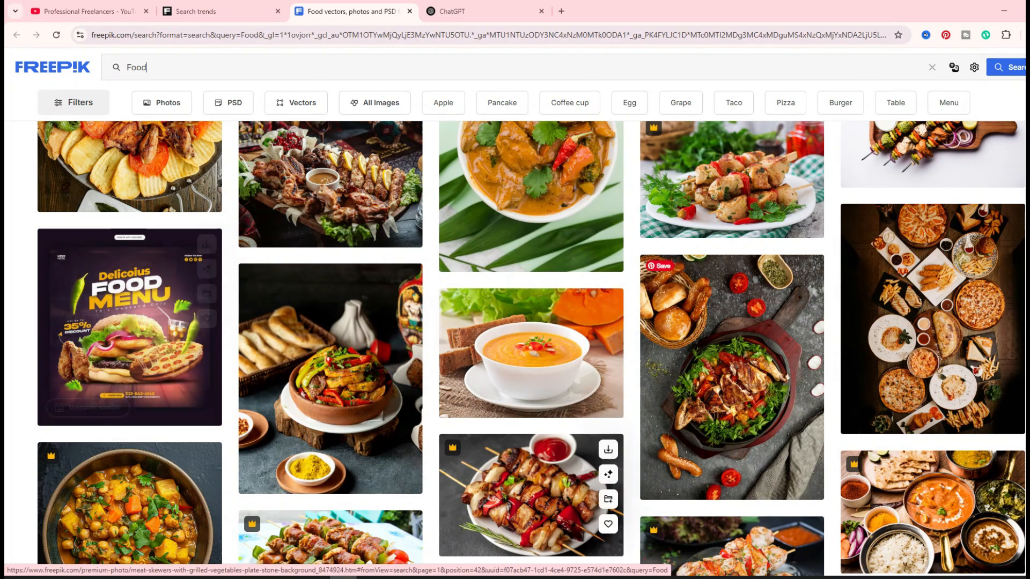
pyautogui.scroll(-7, 730, 482)
pyautogui.scroll(-15, 729, 510)
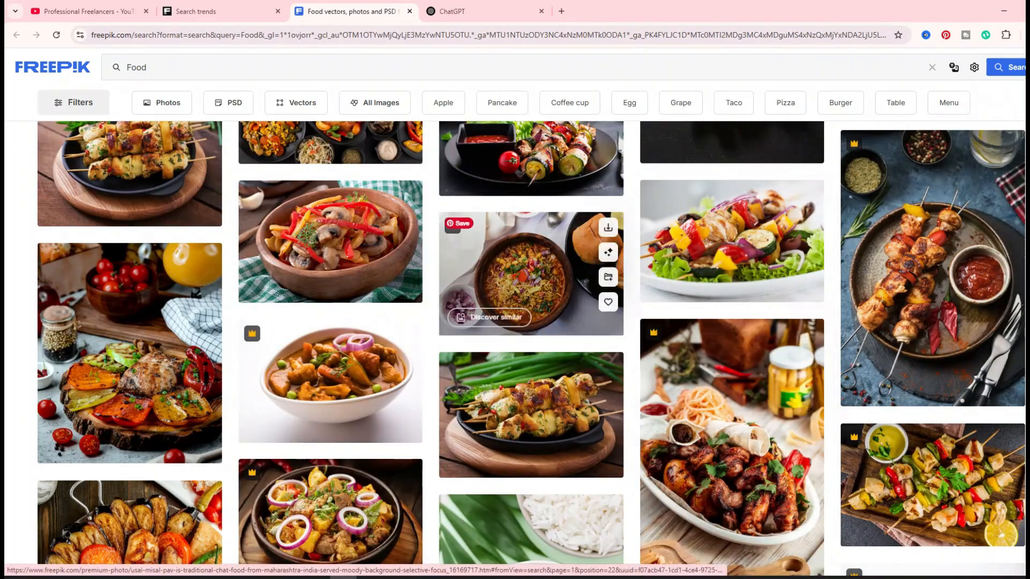
# - Open the premium Usal or Misal Pav photo from the results and try to select its title
pyautogui.click(515, 268)
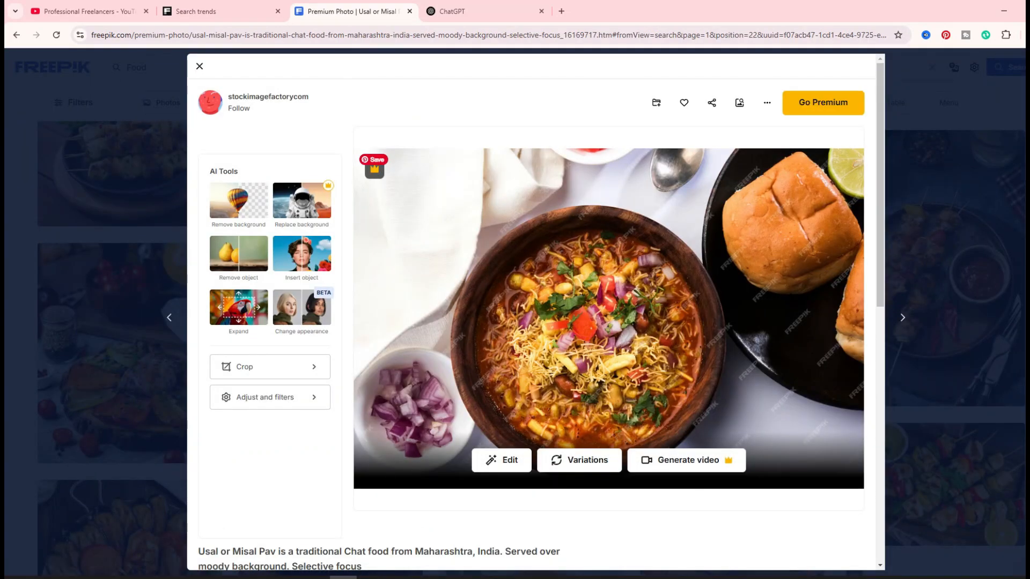
pyautogui.scroll(-2, 536, 311)
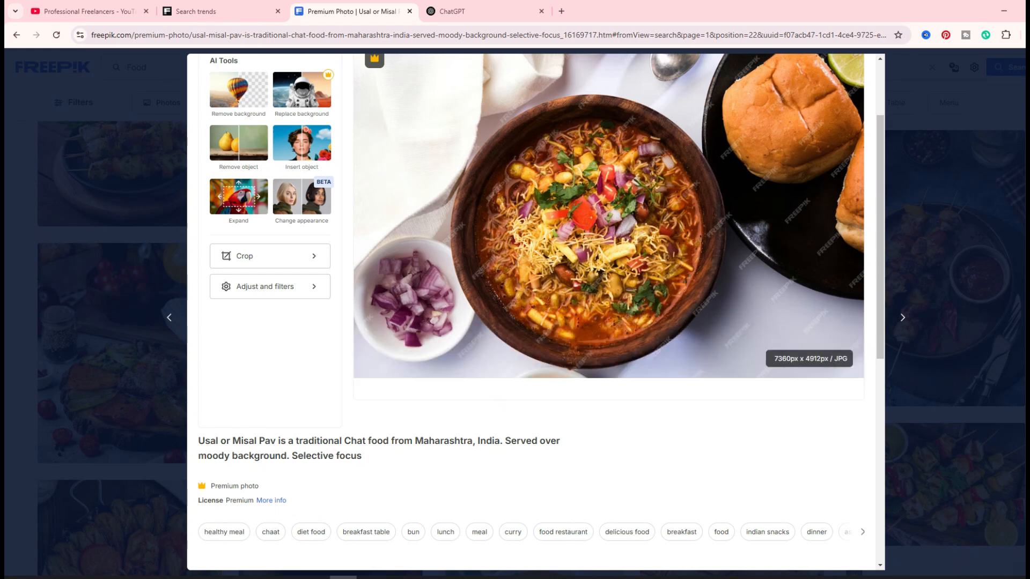
pyautogui.moveTo(362, 456); pyautogui.dragTo(198, 440)
pyautogui.moveTo(362, 456); pyautogui.dragTo(236, 286)
# - Switch to ChatGPT and begin a request with "I need 10 prompt idea about this" followed by an opening quotation mark
pyautogui.click(452, 11)
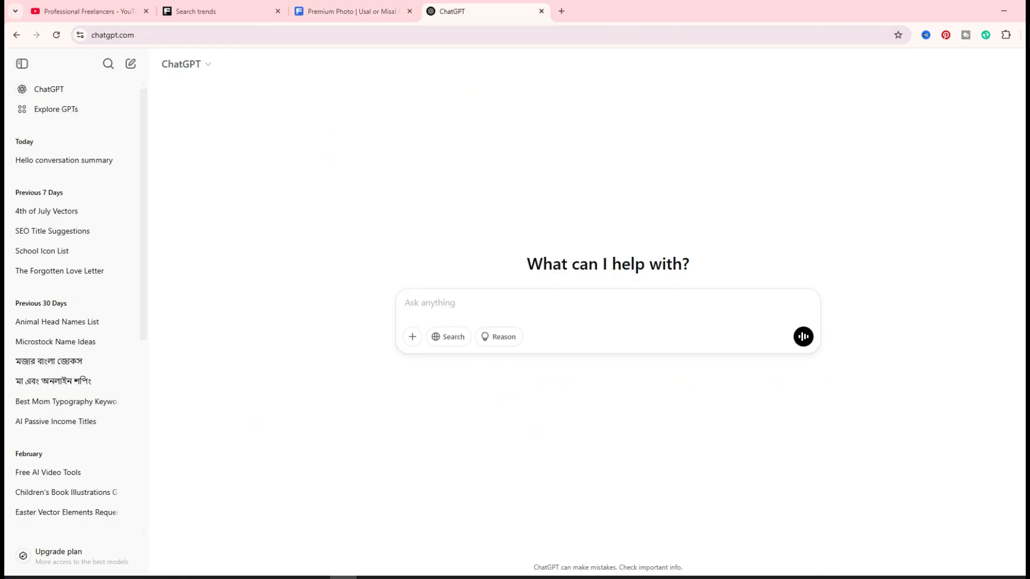
pyautogui.write('I need ')
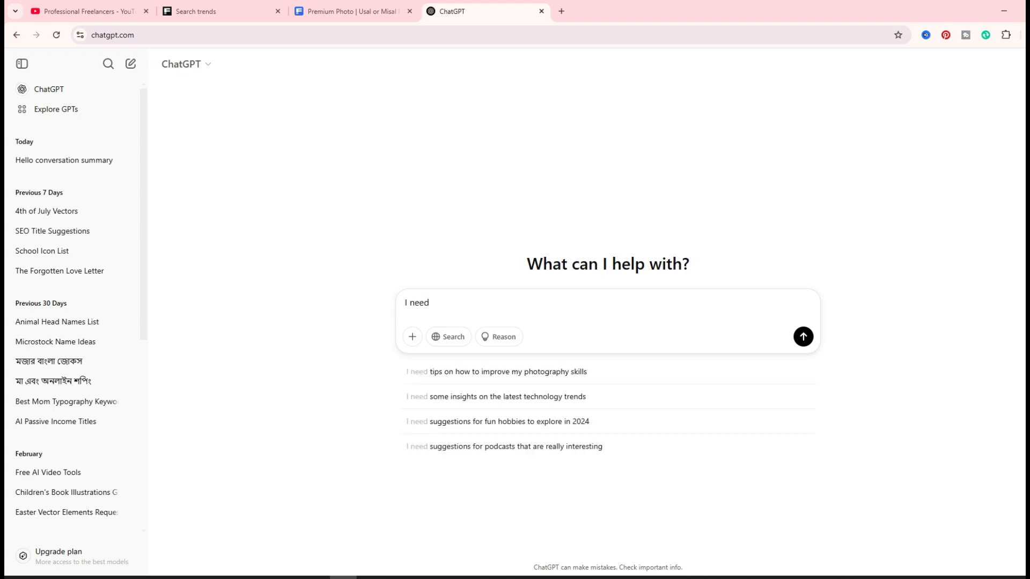
pyautogui.write('10')
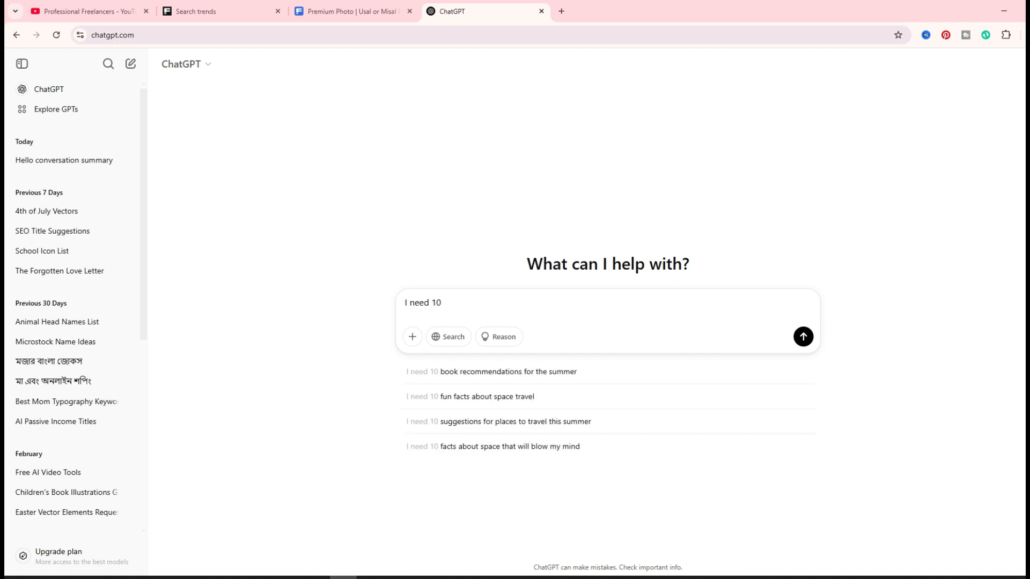
pyautogui.write(' pro')
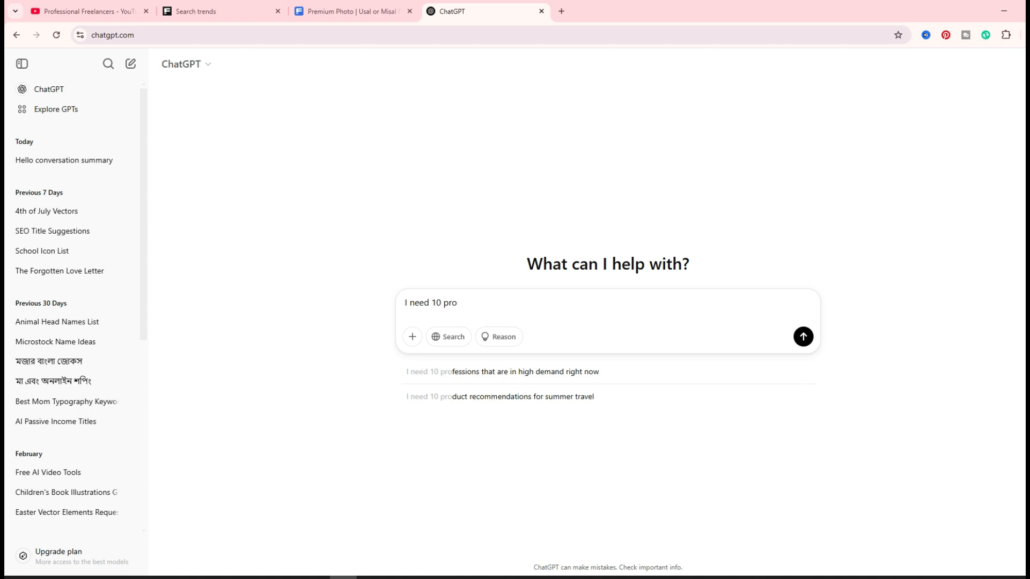
pyautogui.write('mpt idea ab')
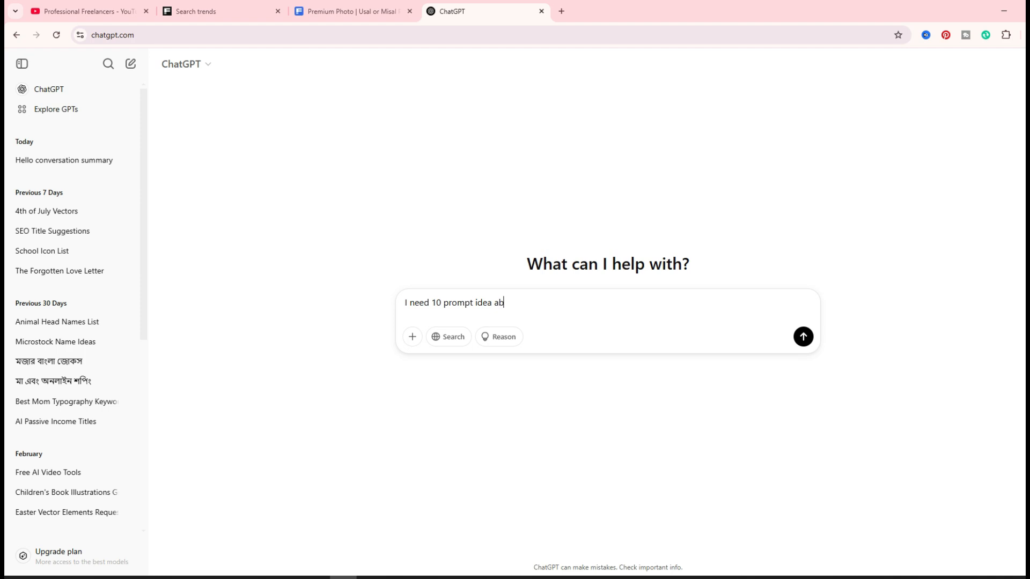
pyautogui.write('out this"')
pyautogui.hotkey('ctrl', 'v')
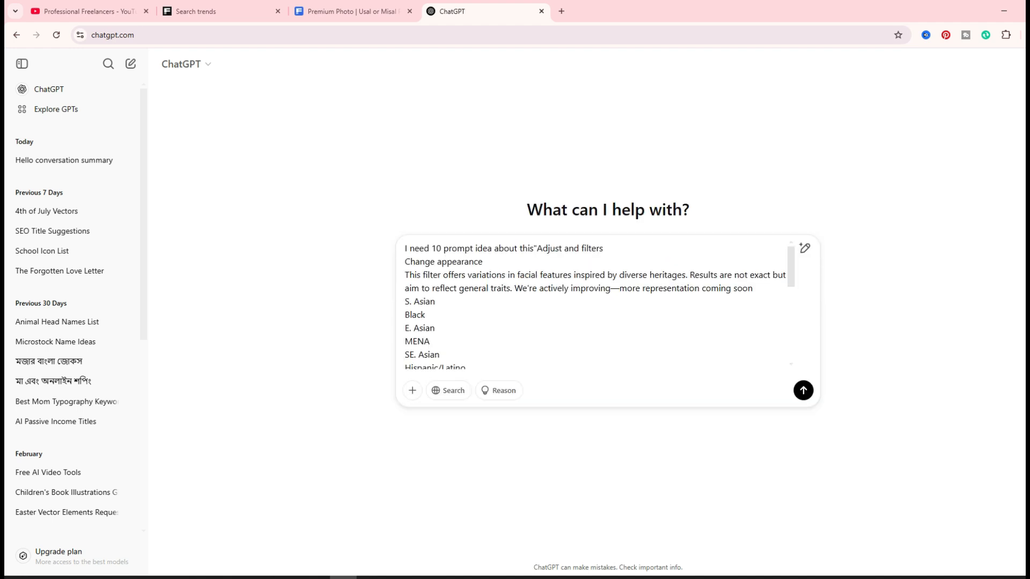
pyautogui.scroll(-5, 598, 303)
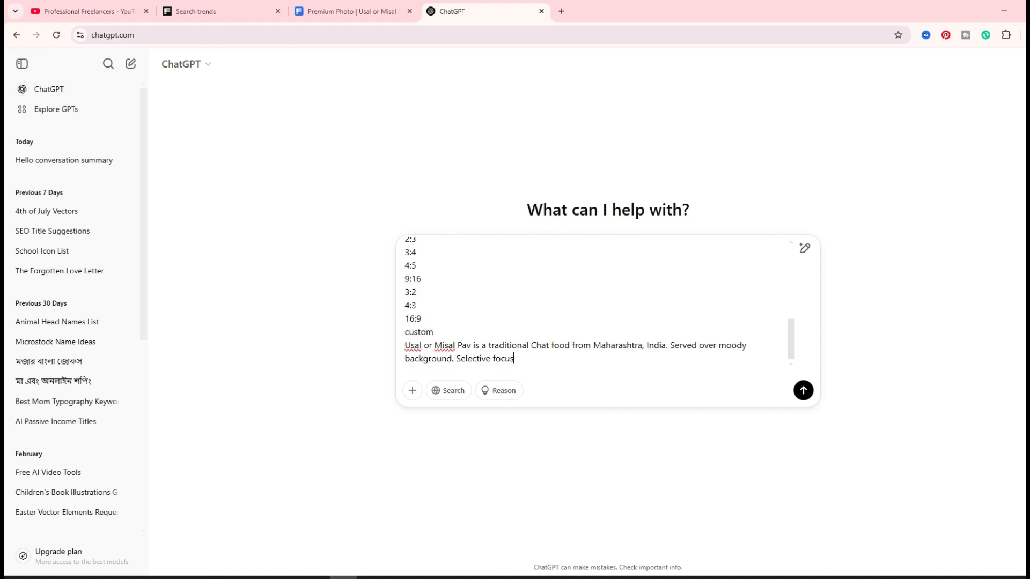
pyautogui.hotkey('ctrl', 'z')
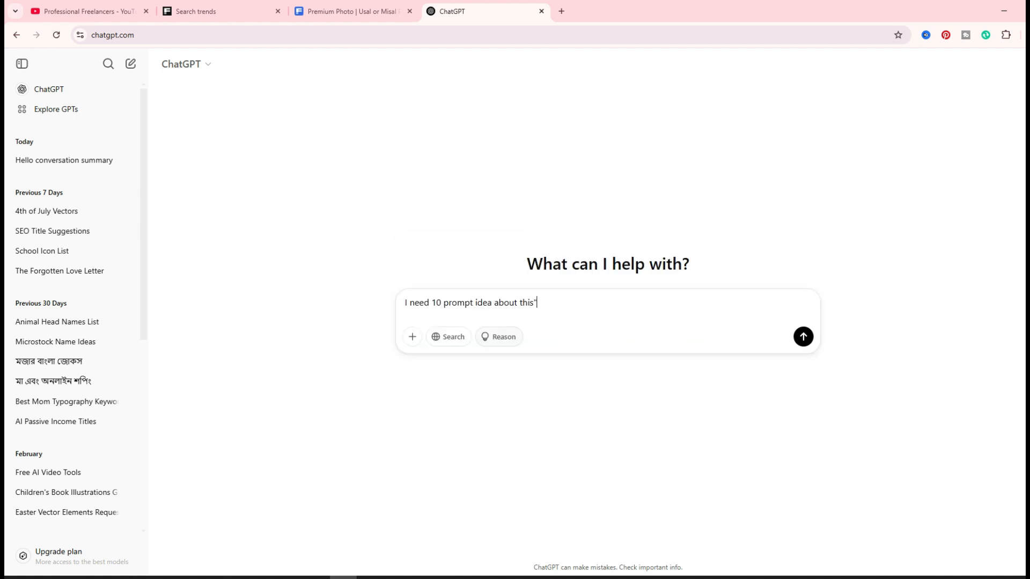
# - Copy only the Misal Pav photo's title from Freepik, add it in quotation marks to the ChatGPT request, and send it
pyautogui.click(351, 12)
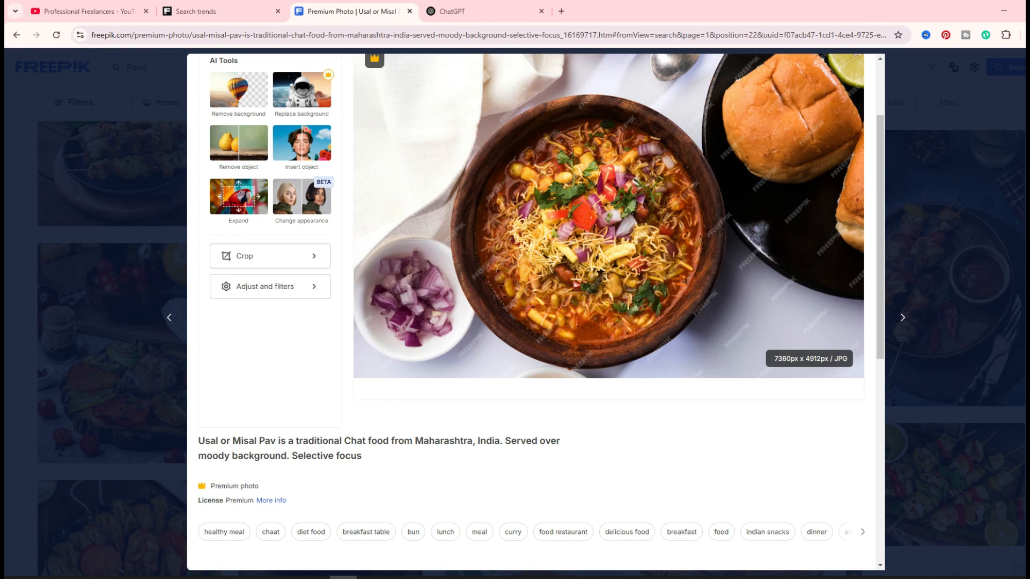
pyautogui.moveTo(199, 440); pyautogui.dragTo(362, 455)
pyautogui.hotkey('ctrl', 'c')
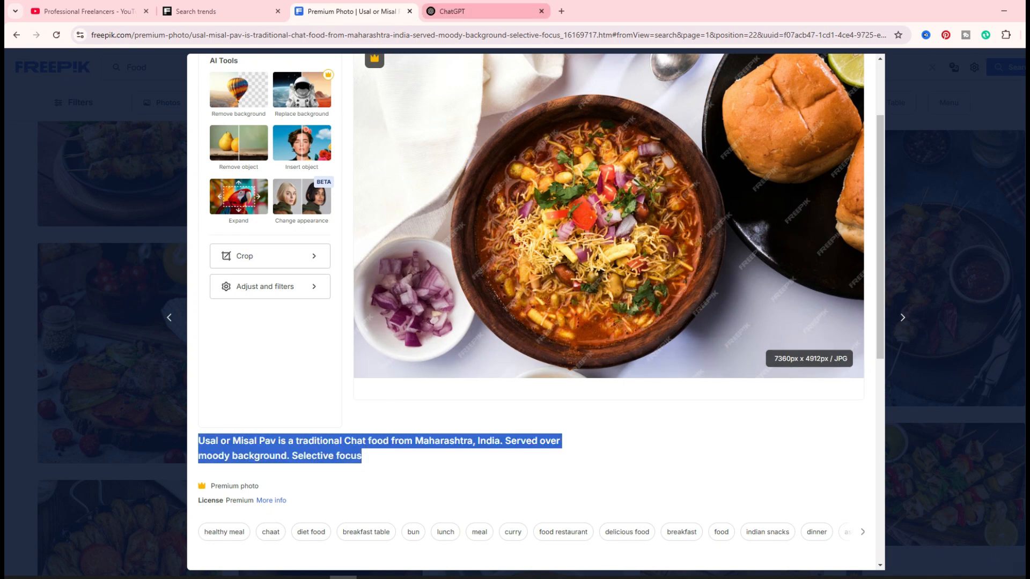
pyautogui.click(452, 11)
pyautogui.hotkey('ctrl', 'v')
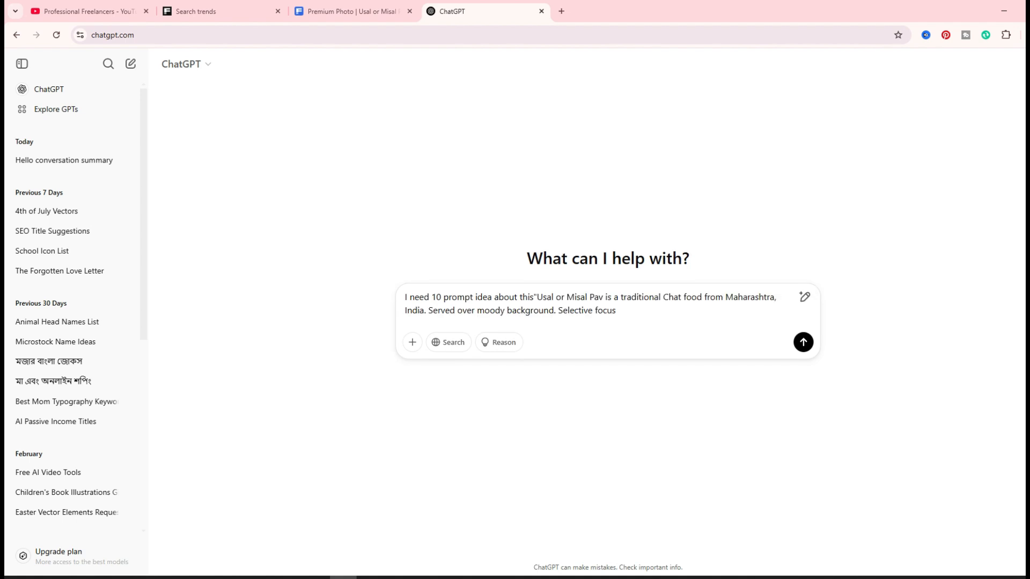
pyautogui.write('"')
pyautogui.press('Return')
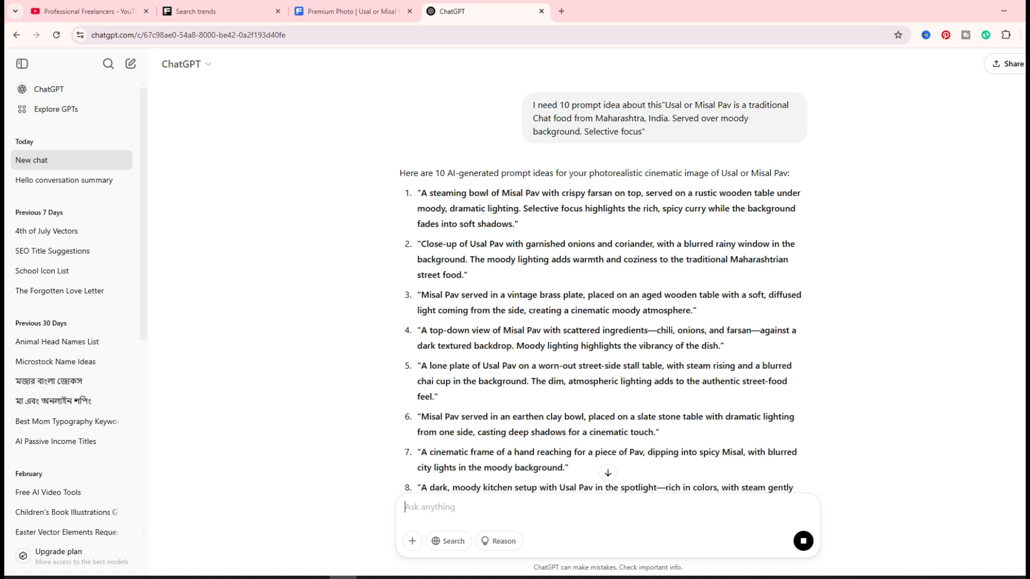
# - Copy ChatGPT's first prompt idea, the steaming bowl of Misal Pav, and open Image Creation in Leonardo.Ai
pyautogui.moveTo(421, 193); pyautogui.dragTo(512, 223)
pyautogui.hotkey('ctrl', 'c')
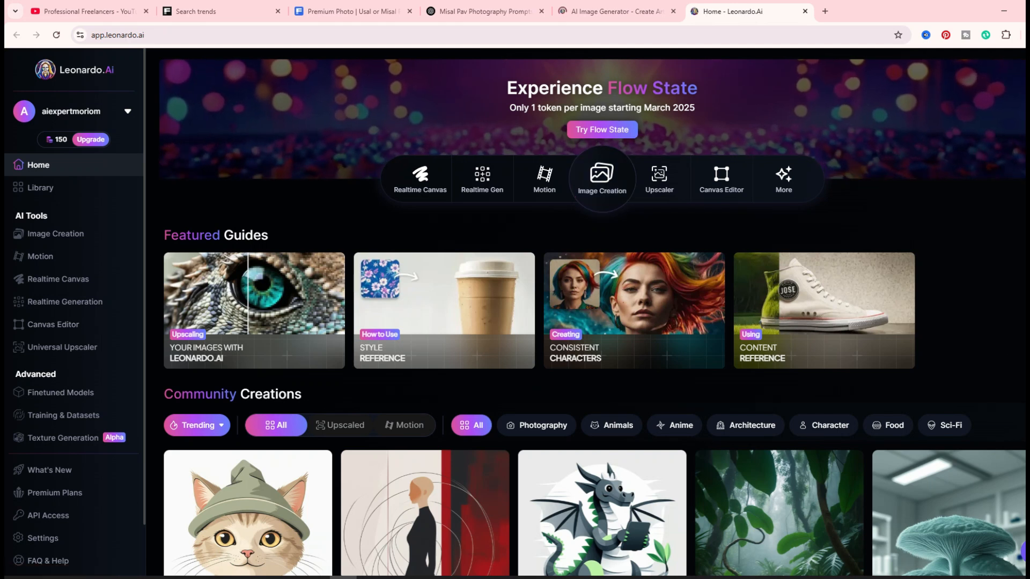
pyautogui.click(602, 179)
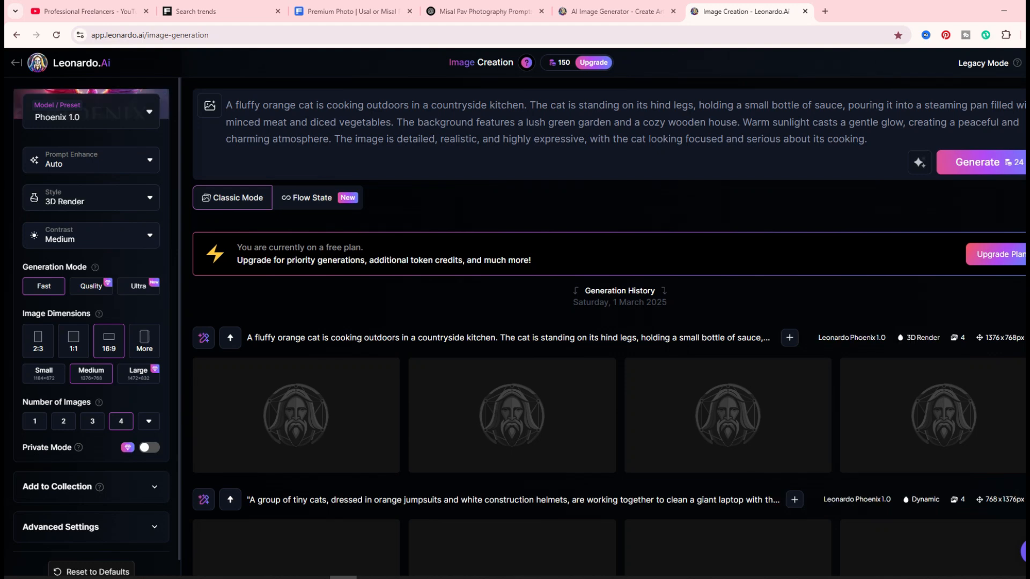
# - Replace the orange cat prompt with the copied Misal Pav prompt and set the image dimensions to 1:1
pyautogui.moveTo(226, 105); pyautogui.dragTo(867, 139)
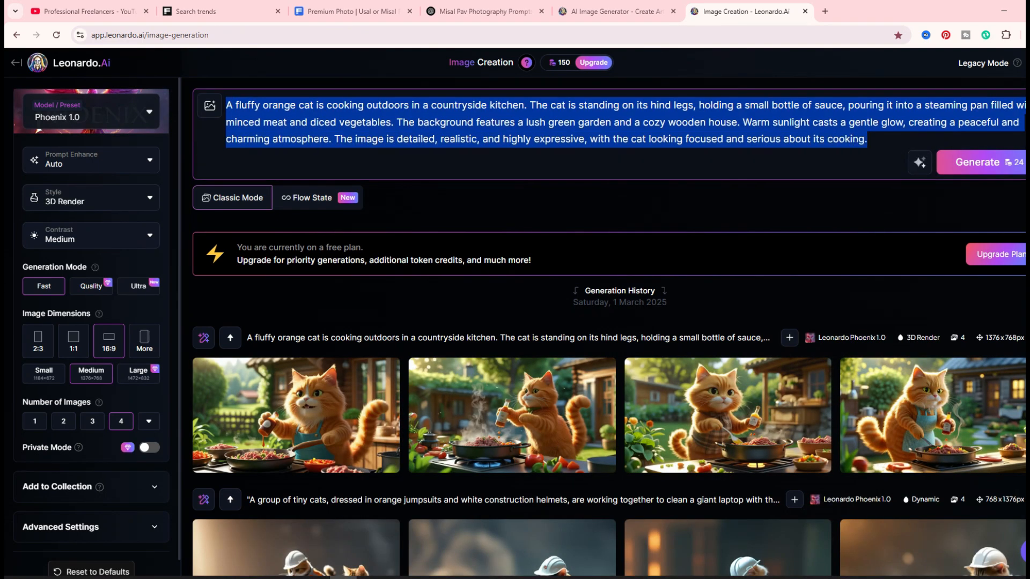
pyautogui.press('BackSpace')
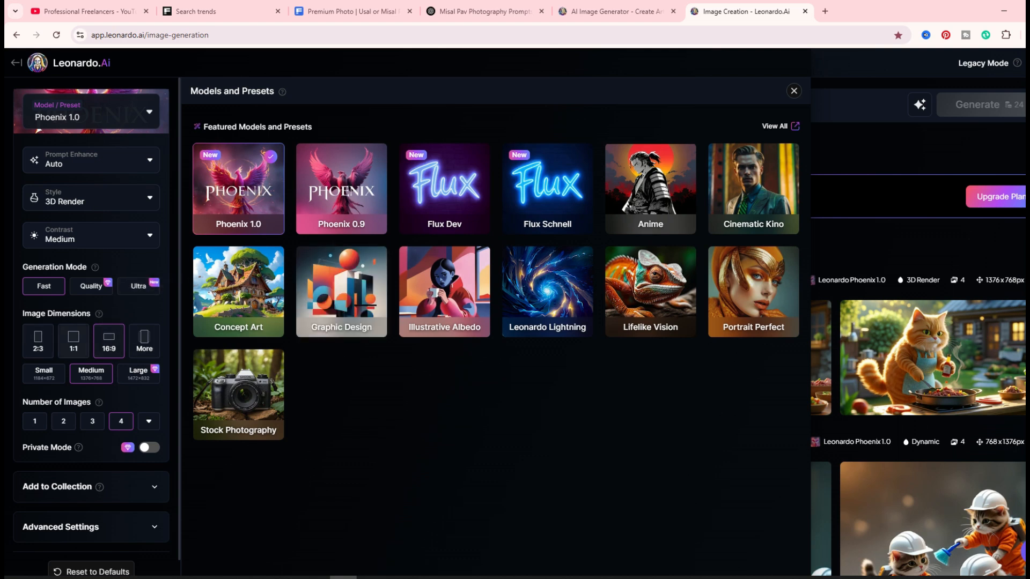
pyautogui.click(74, 341)
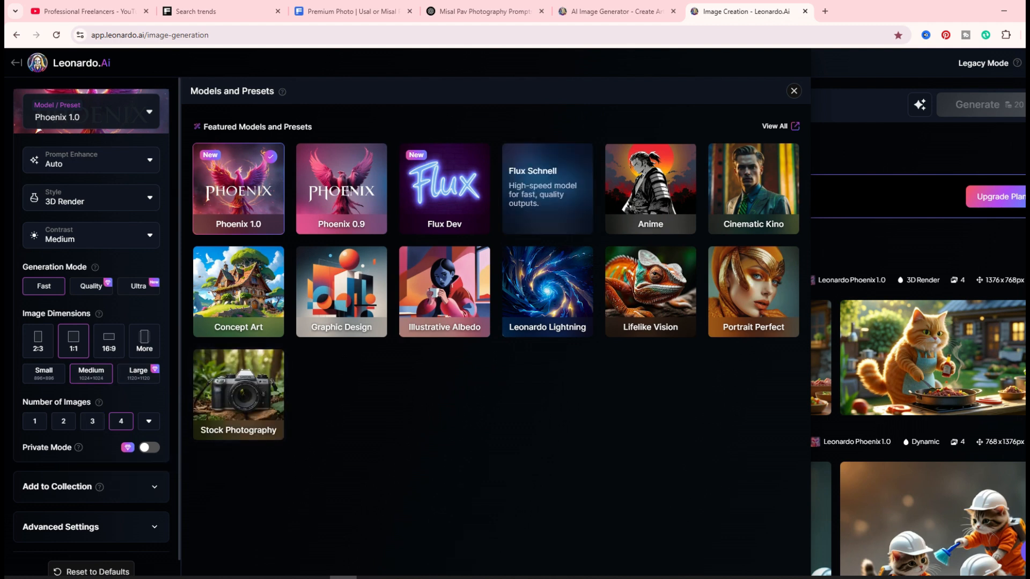
pyautogui.click(794, 91)
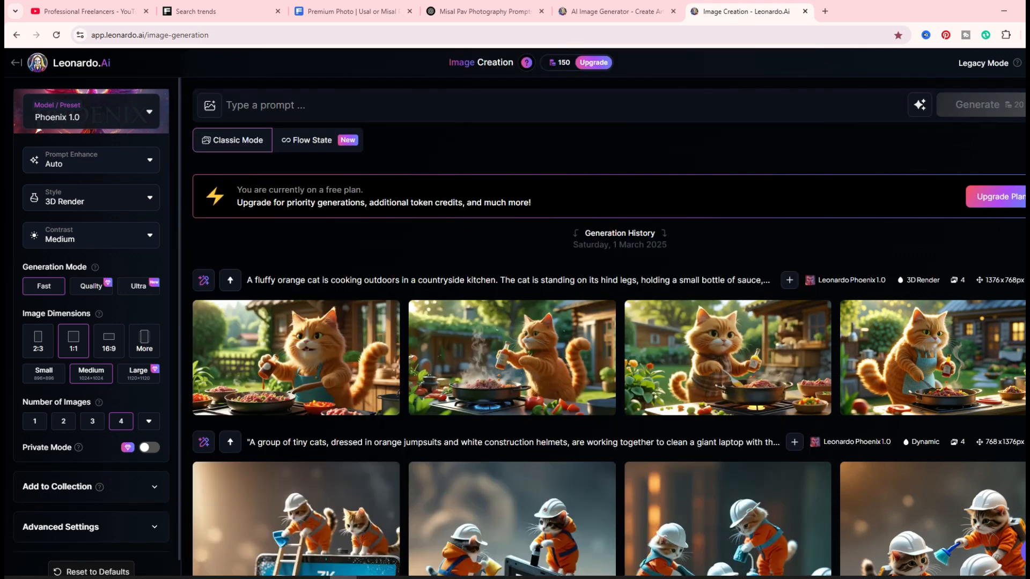
pyautogui.hotkey('ctrl', 'v')
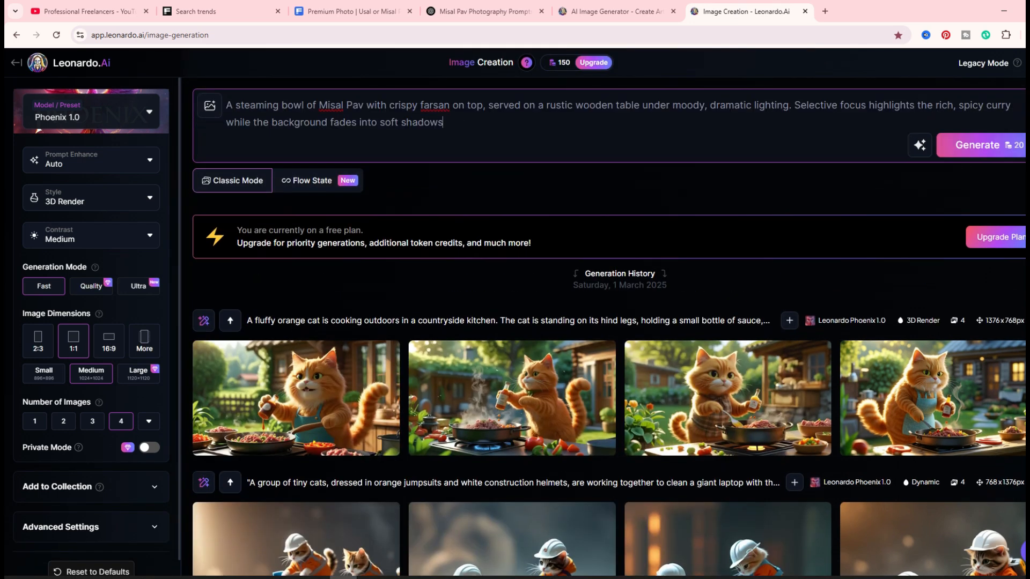
# - Generate images from the entered steaming Misal Pav prompt and download the first three results
pyautogui.press('Return')
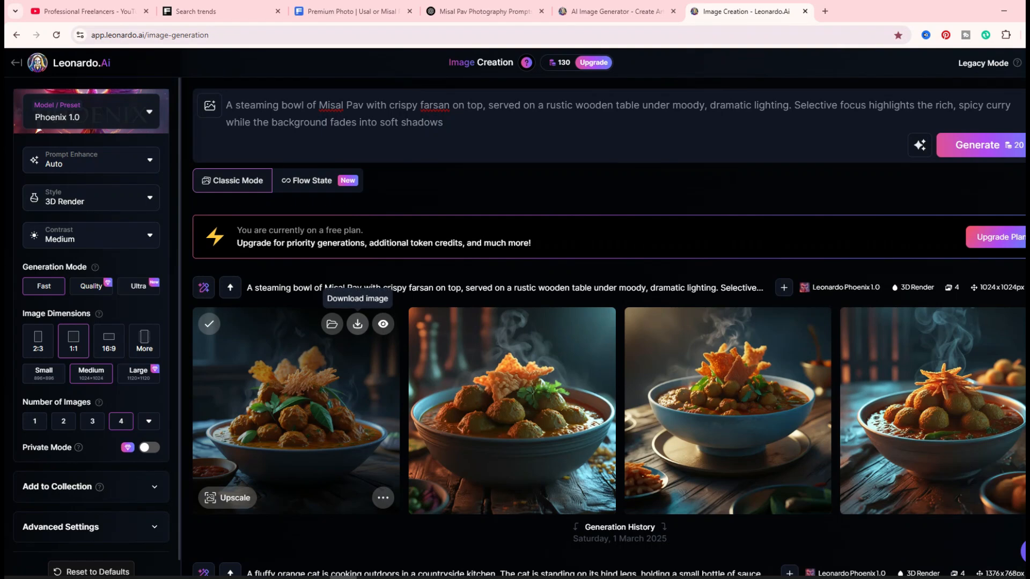
pyautogui.click(357, 324)
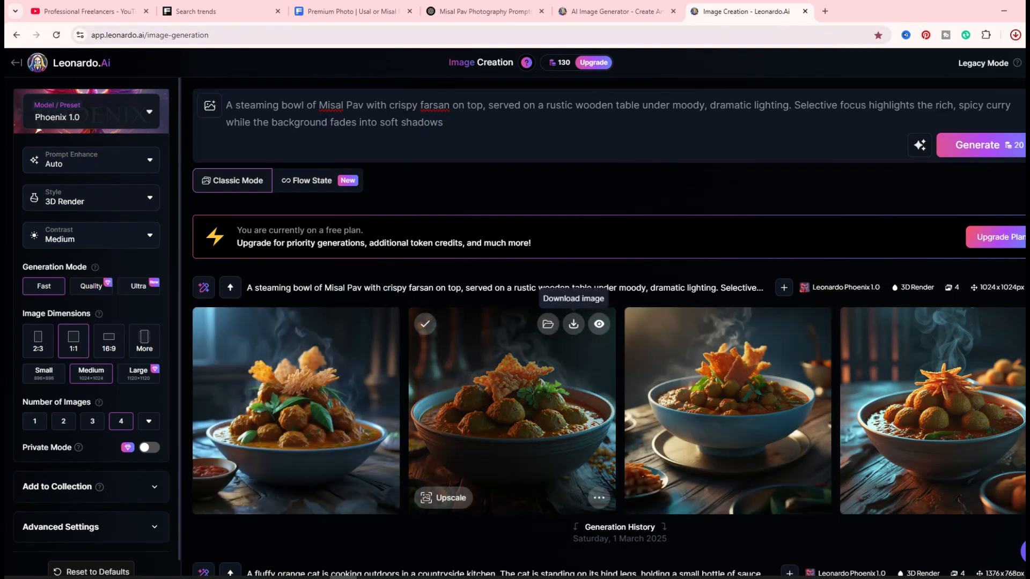
pyautogui.click(788, 323)
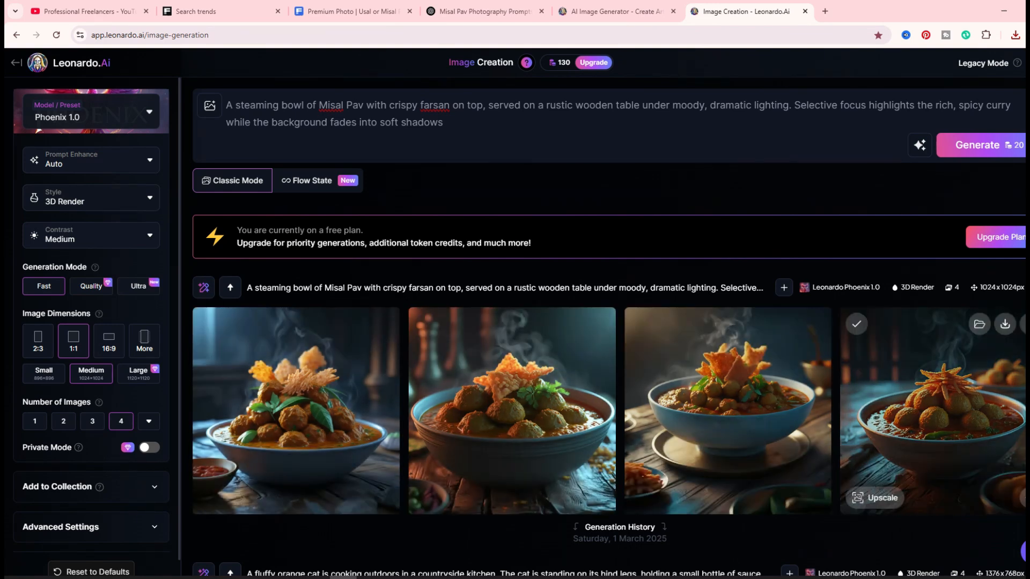
# - Copy ChatGPT's second prompt idea, the close-up of Usal Pav, replace the Leonardo.Ai prompt with it, and generate the images
pyautogui.click(482, 11)
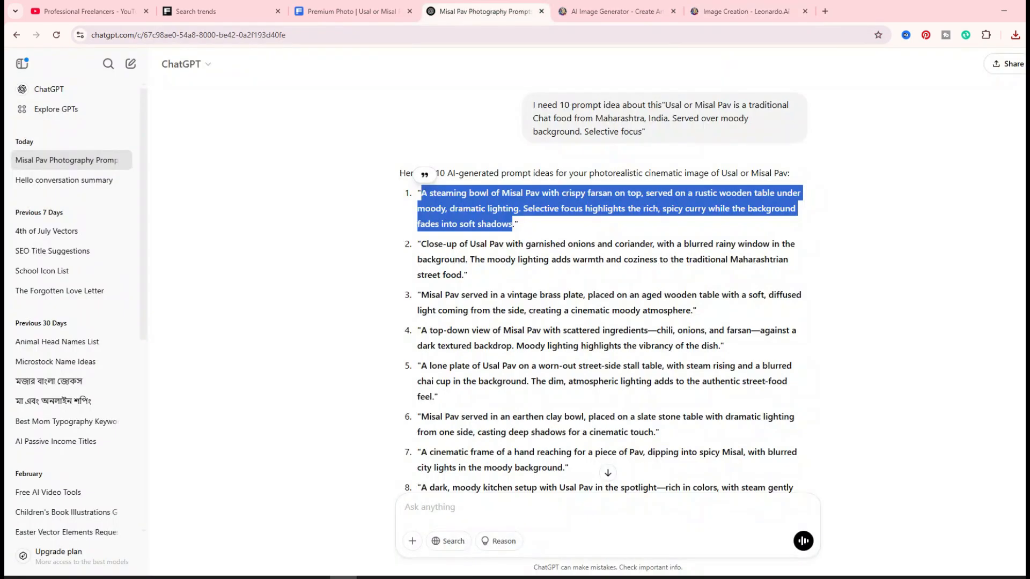
pyautogui.moveTo(421, 244); pyautogui.dragTo(462, 275)
pyautogui.hotkey('ctrl', 'c')
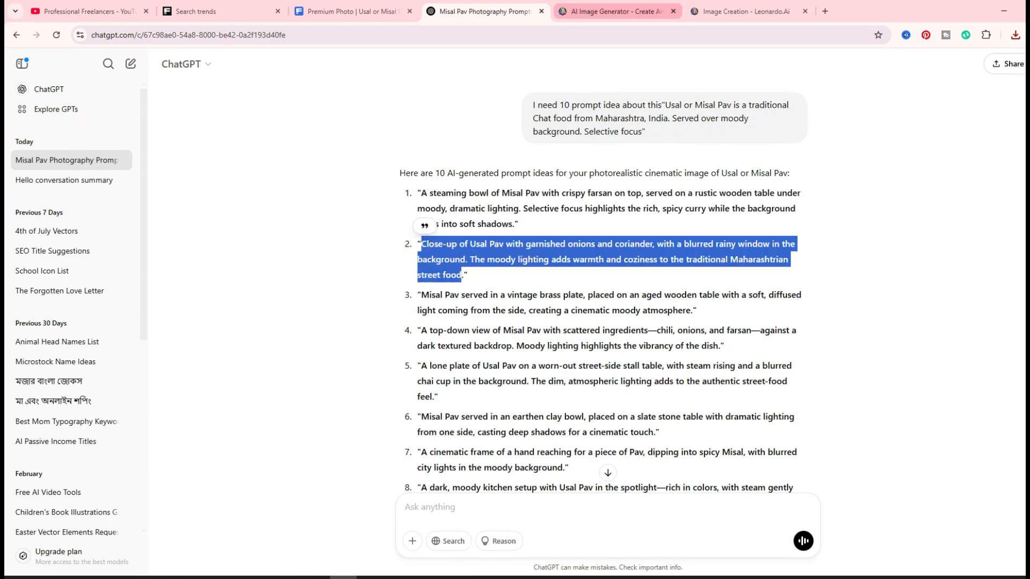
pyautogui.click(745, 11)
pyautogui.hotkey('ctrl', 'a')
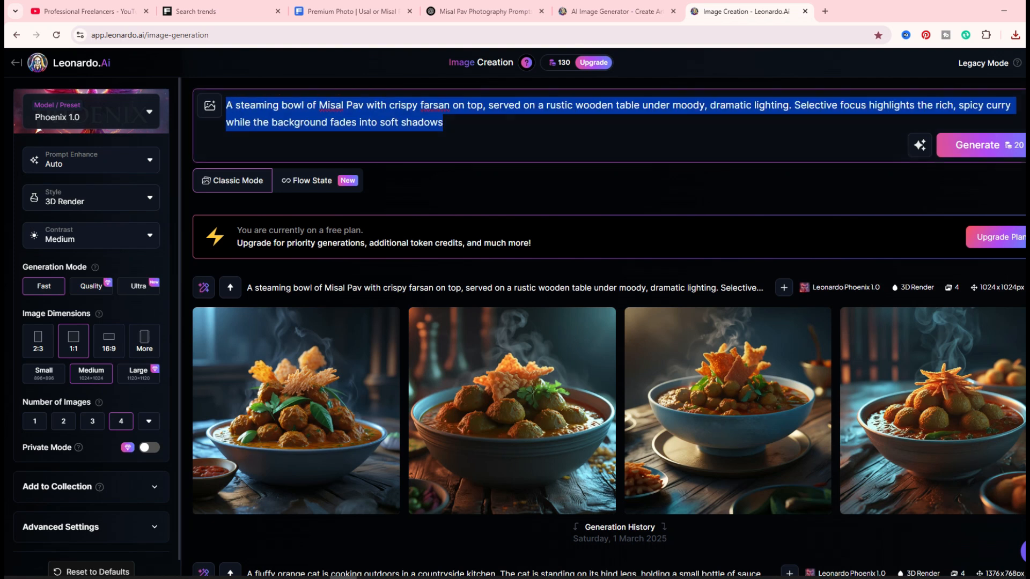
pyautogui.hotkey('ctrl', 'v')
pyautogui.press('Return')
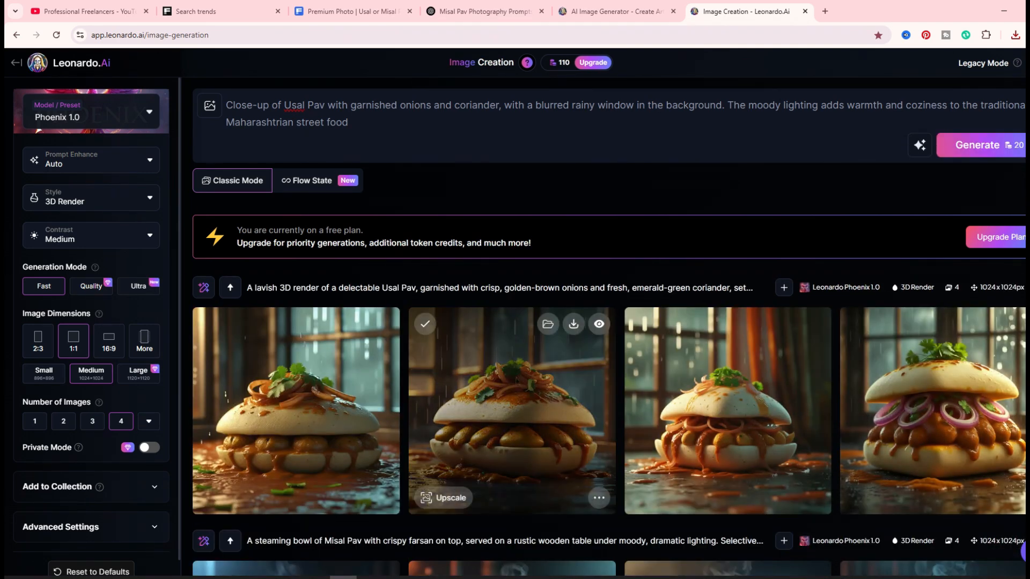
# - Download the third Usal Pav image with the rainy window from Leonardo.Ai, after a brief return to the ChatGPT prompt list
pyautogui.click(482, 12)
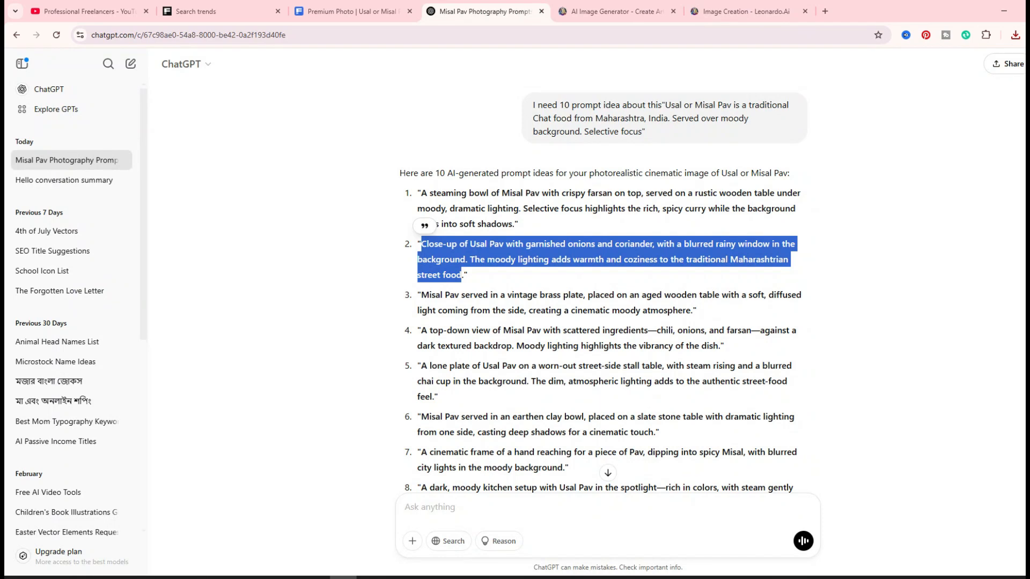
pyautogui.click(746, 11)
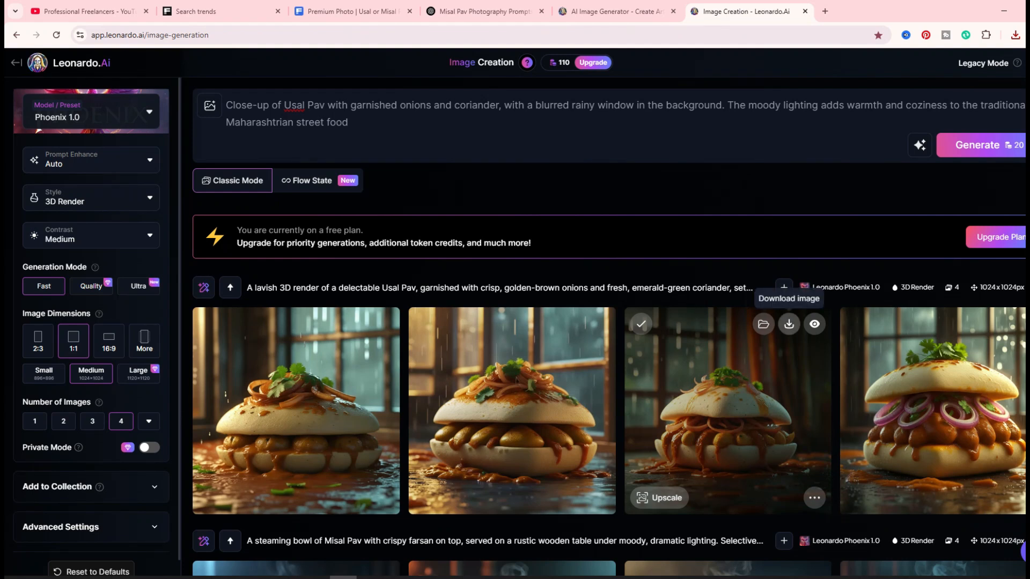
pyautogui.click(788, 324)
# - Review the remaining prompt ideas in ChatGPT, numbers 3 to 10, and return to Leonardo.Ai
pyautogui.click(483, 12)
pyautogui.scroll(-3, 601, 295)
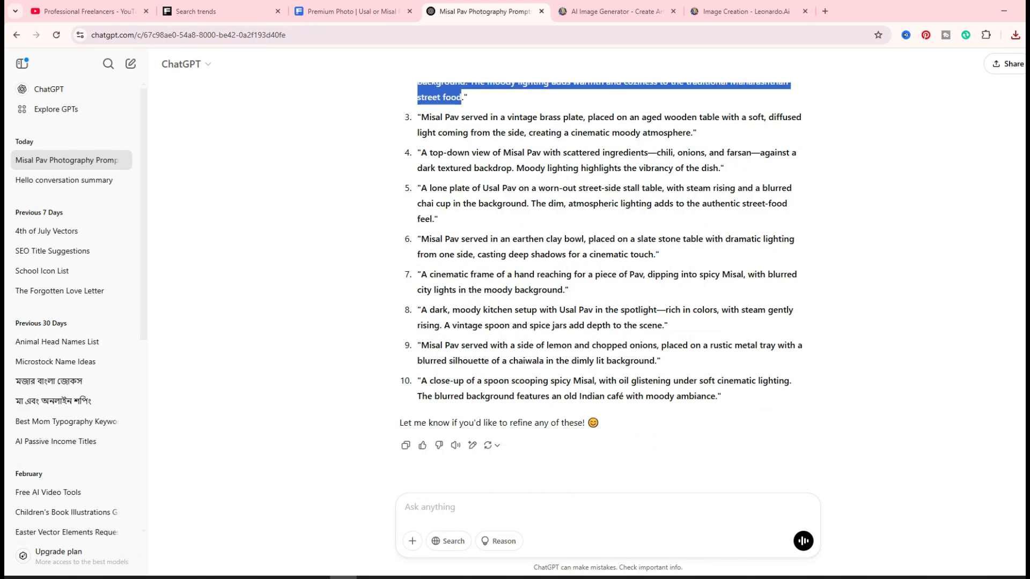
pyautogui.click(424, 224)
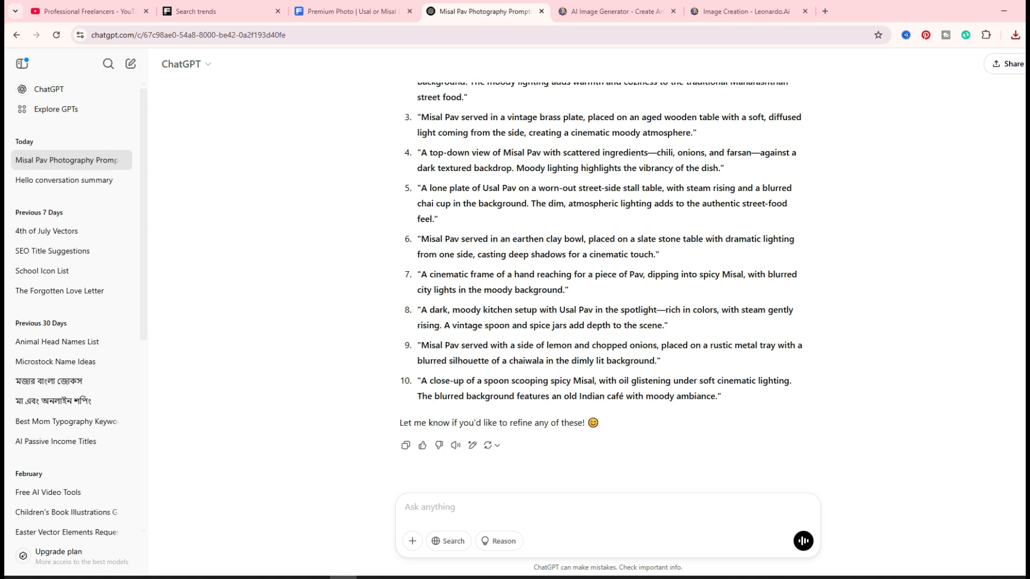
pyautogui.click(746, 11)
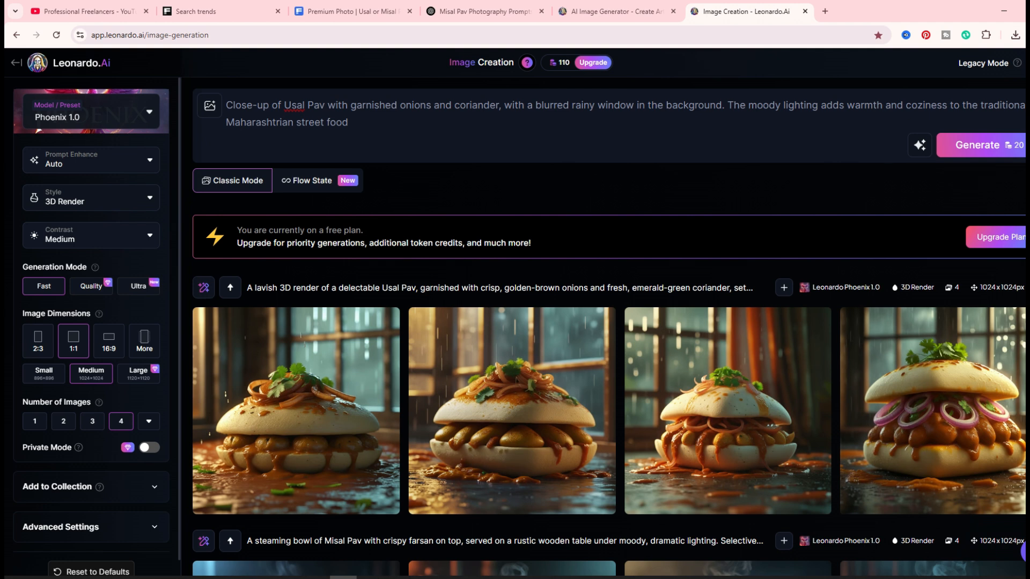
# - Switch to Freepik Contributor and open the dashboard's file upload with its technical requirements
pyautogui.click(204, 12)
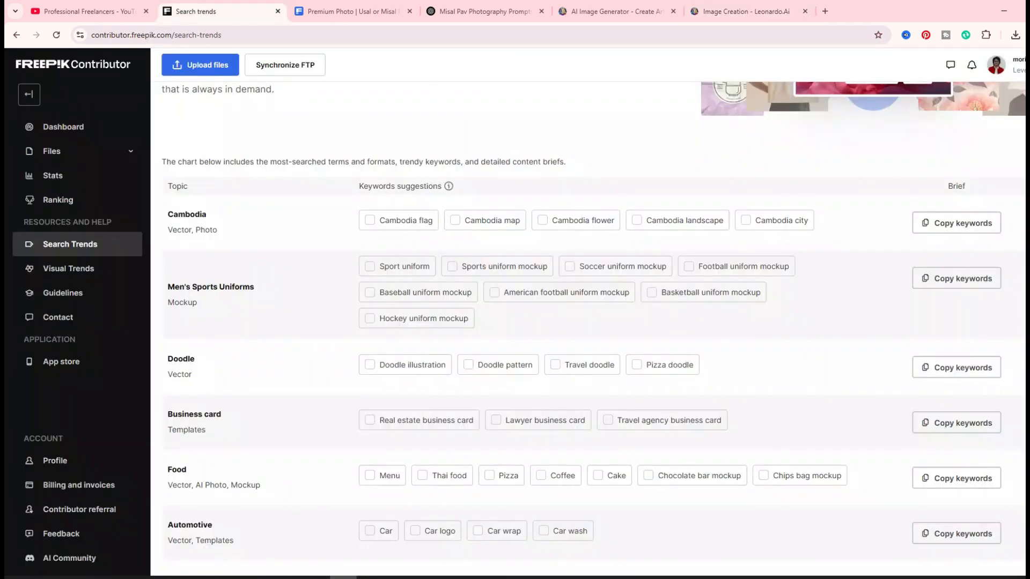
pyautogui.click(63, 127)
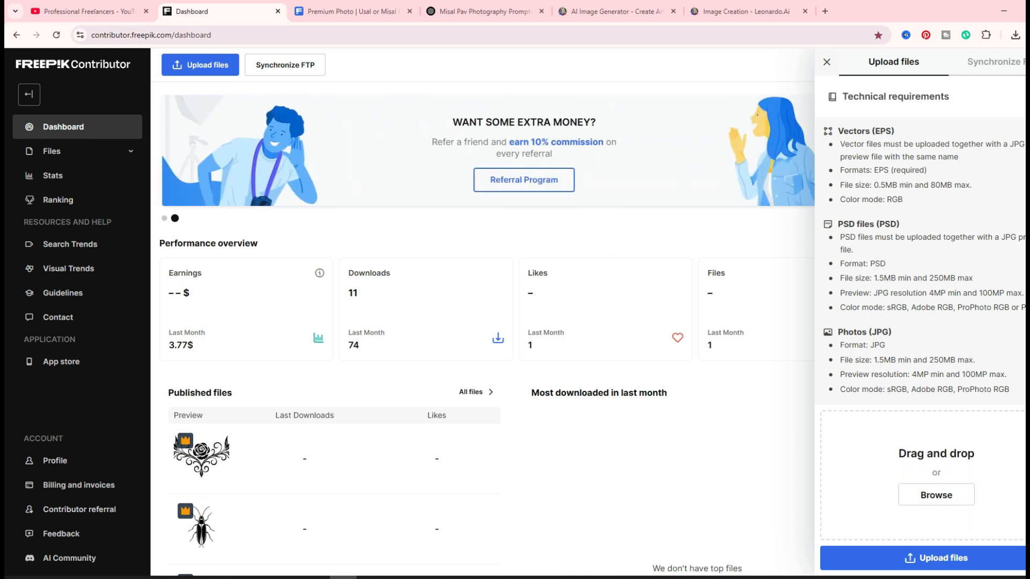
# - Open the Downloads folder in File Explorer and check the file properties of the Misal Pav image ending in f_1
pyautogui.press('super+e')
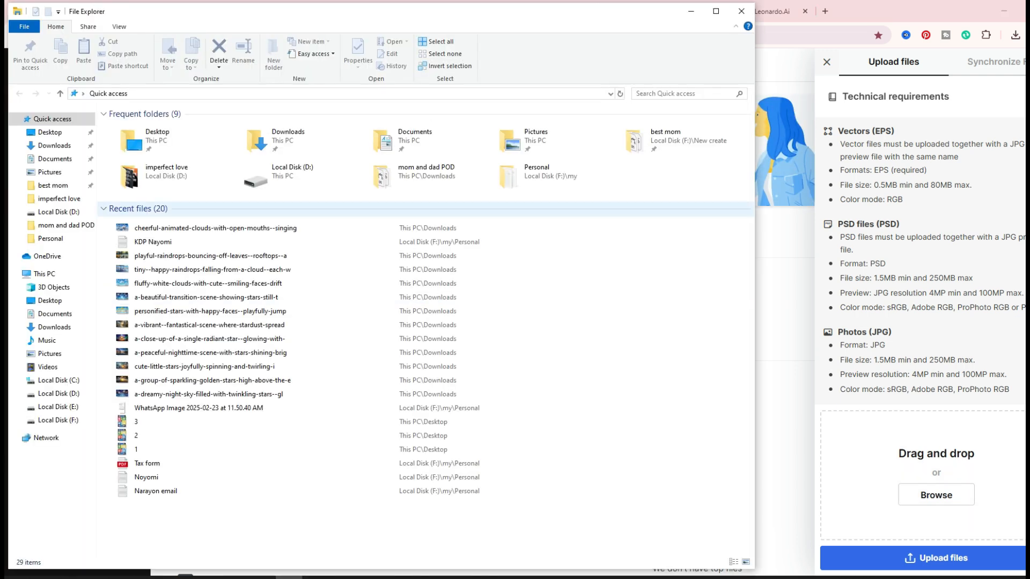
pyautogui.click(292, 140)
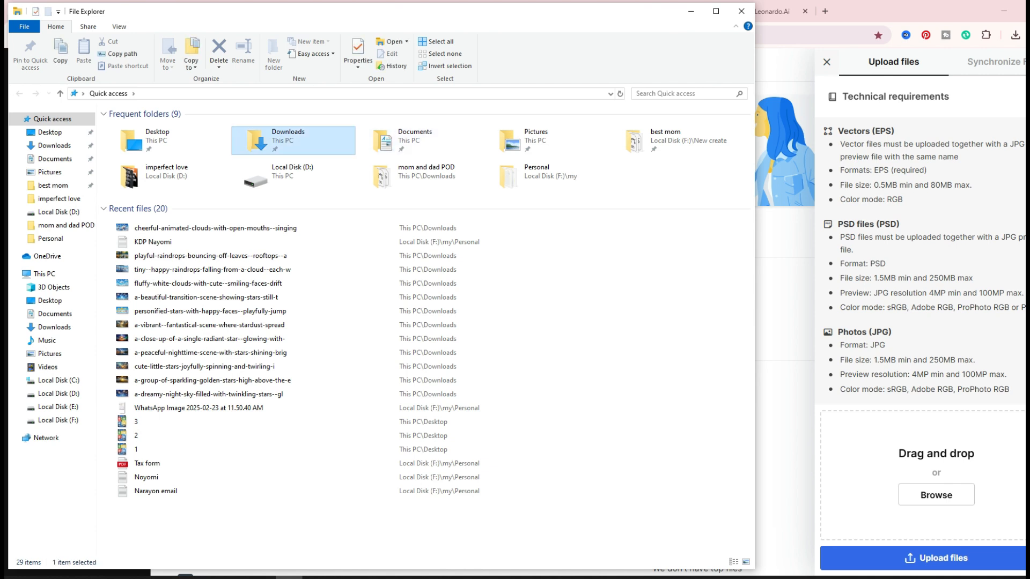
pyautogui.press('Return')
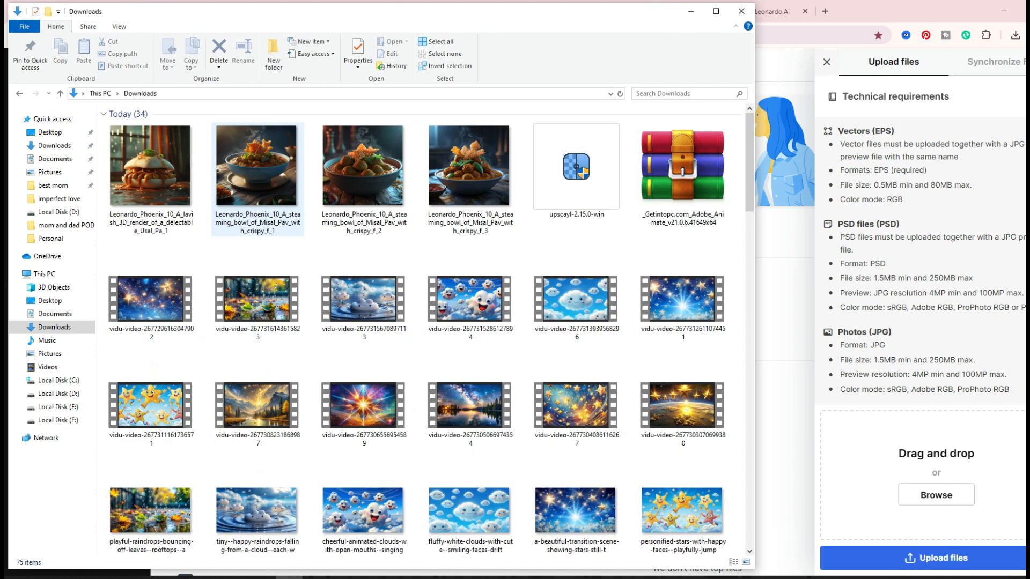
pyautogui.rightClick(268, 170)
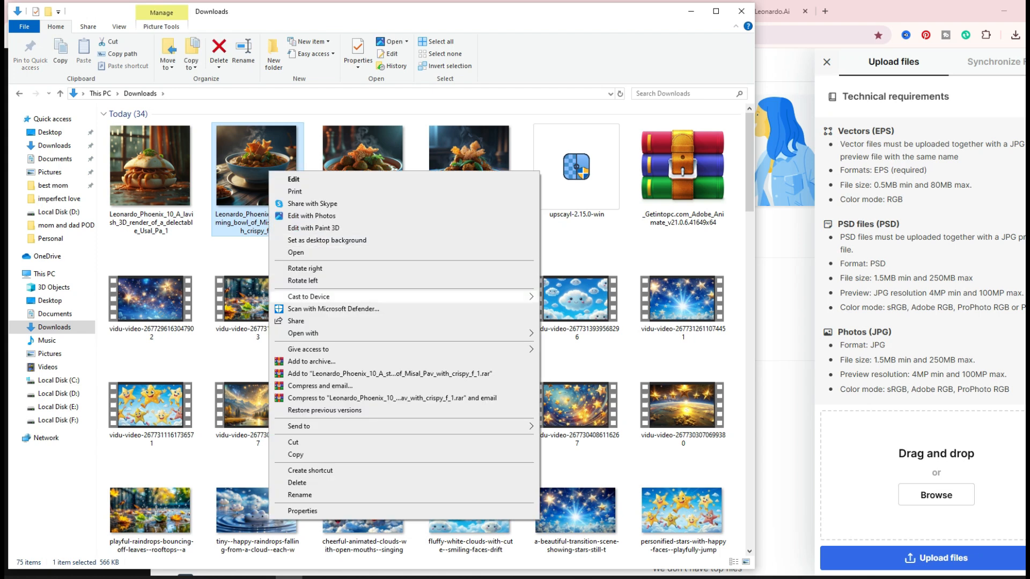
pyautogui.click(311, 512)
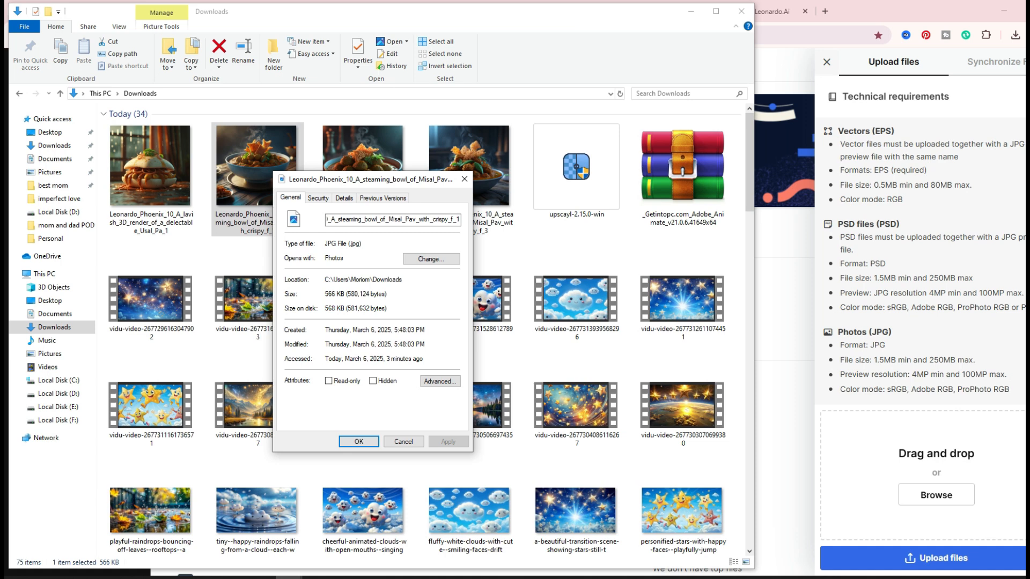
# - Try to upload Leonardo_Phoenix_10_A_steaming_bowl_of_Misal_Pav_with_crispy_f_1 from Downloads to Freepik Contributor
pyautogui.click(936, 495)
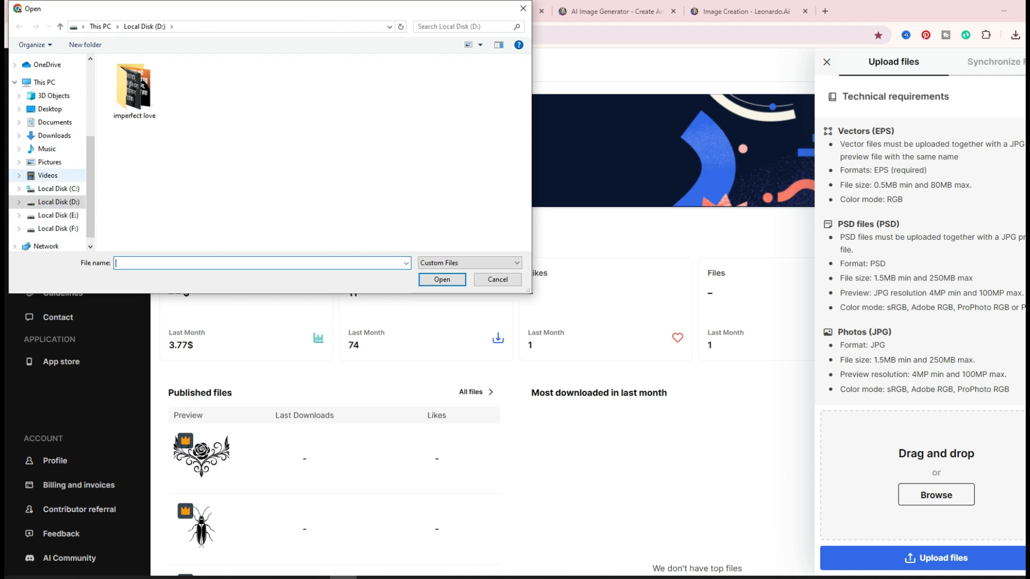
pyautogui.click(54, 135)
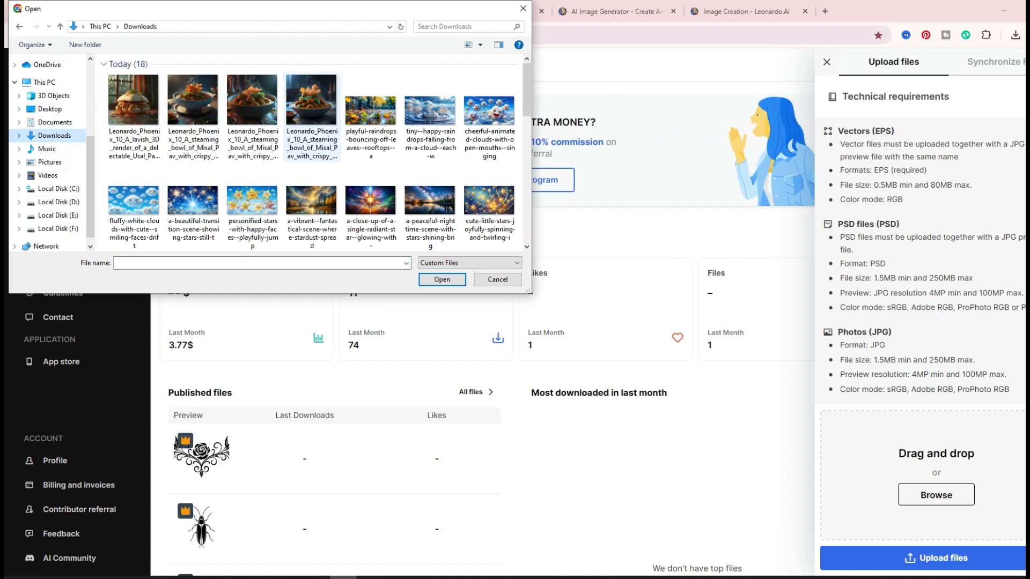
pyautogui.click(192, 118)
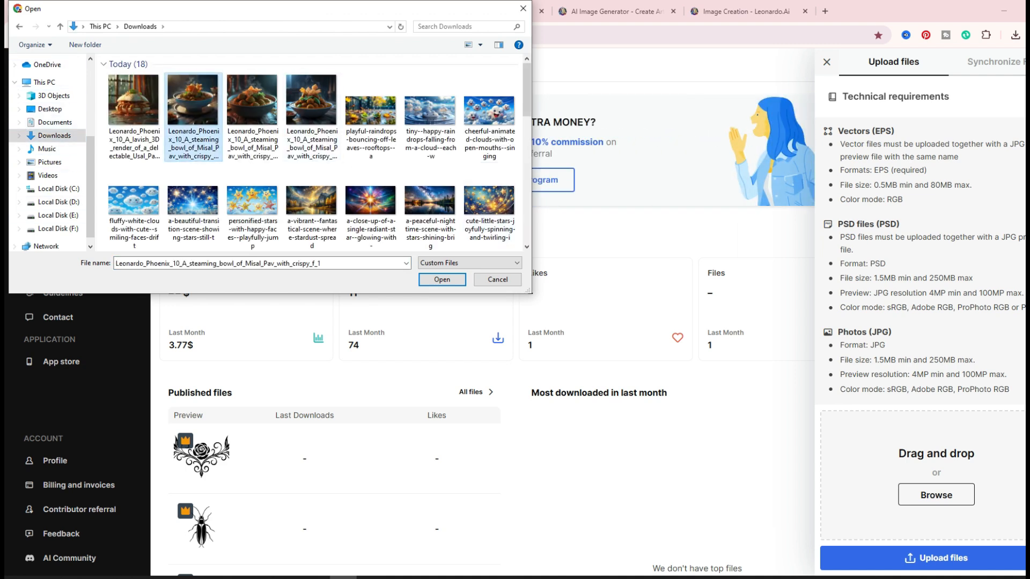
pyautogui.click(442, 280)
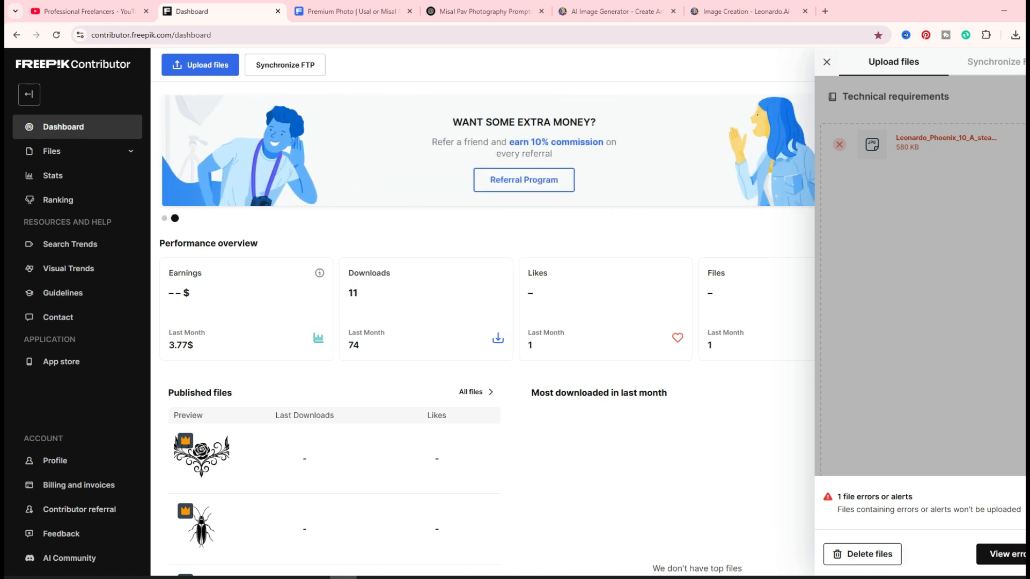
pyautogui.press('Escape')
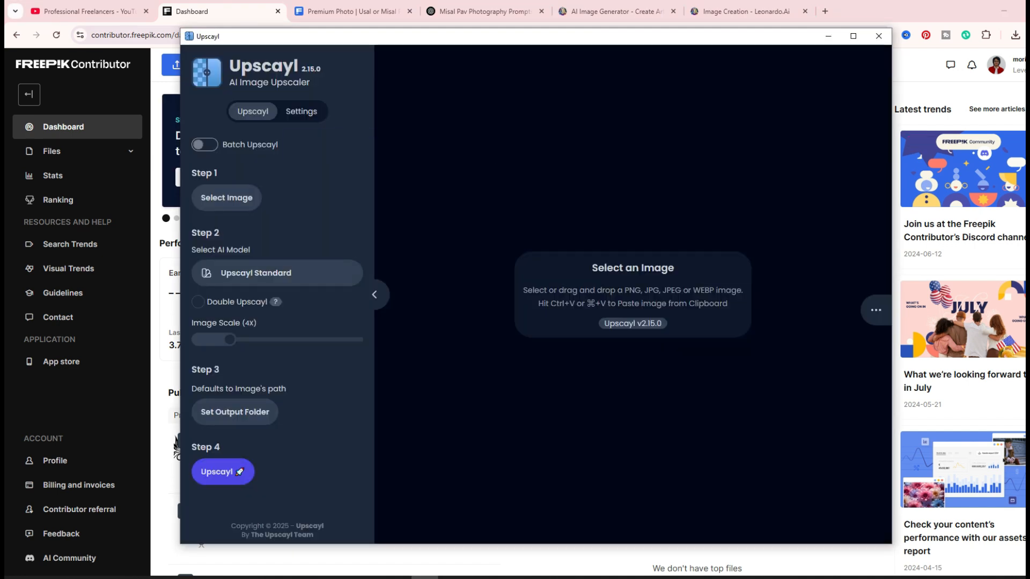
# - In Upscayl, load the Misal Pav image ending in f_1 from Downloads, set the image scale to 2X, and upscale it
pyautogui.click(227, 198)
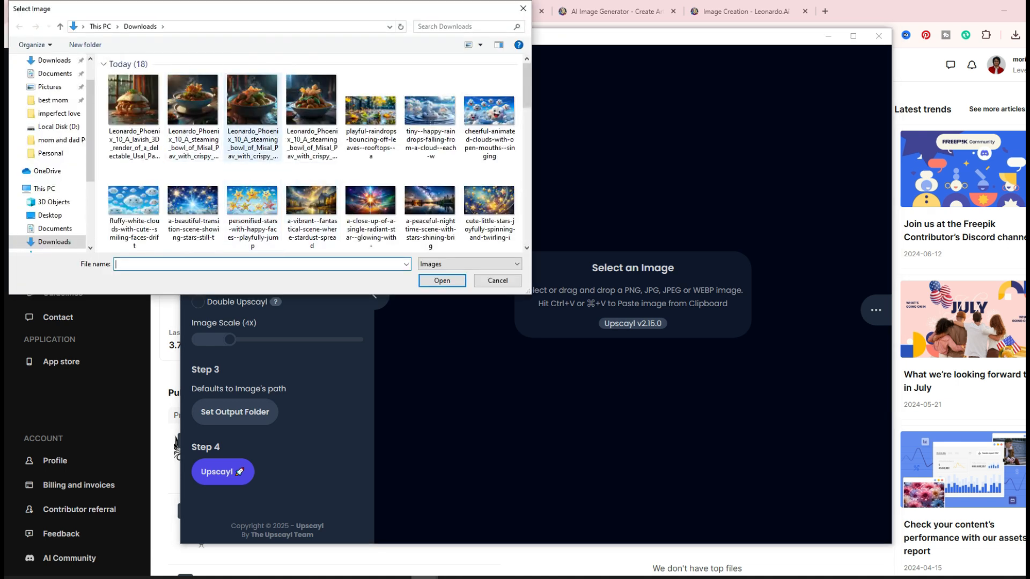
pyautogui.click(193, 107)
pyautogui.click(442, 280)
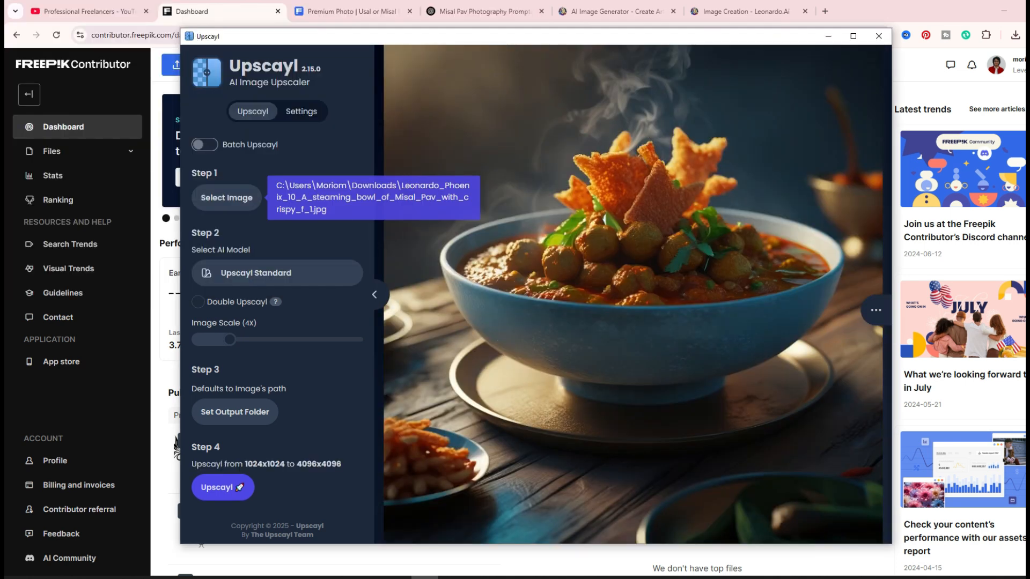
pyautogui.moveTo(230, 340); pyautogui.dragTo(209, 340)
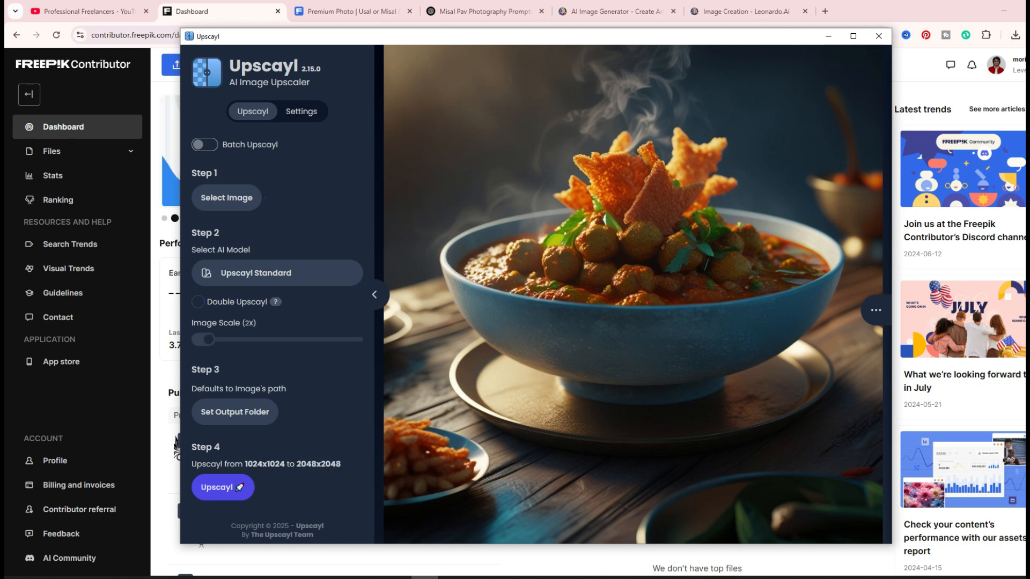
pyautogui.click(209, 487)
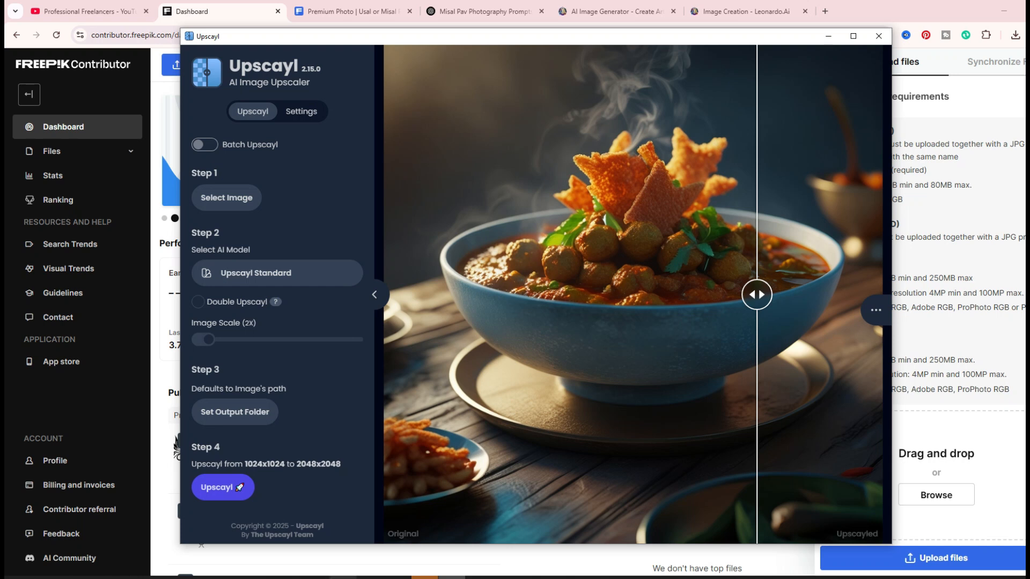
# - Switch back to Freepik Contributor, upload the upscaled Misal Pav image, and open the uploaded files
pyautogui.click(343, 577)
pyautogui.click(936, 494)
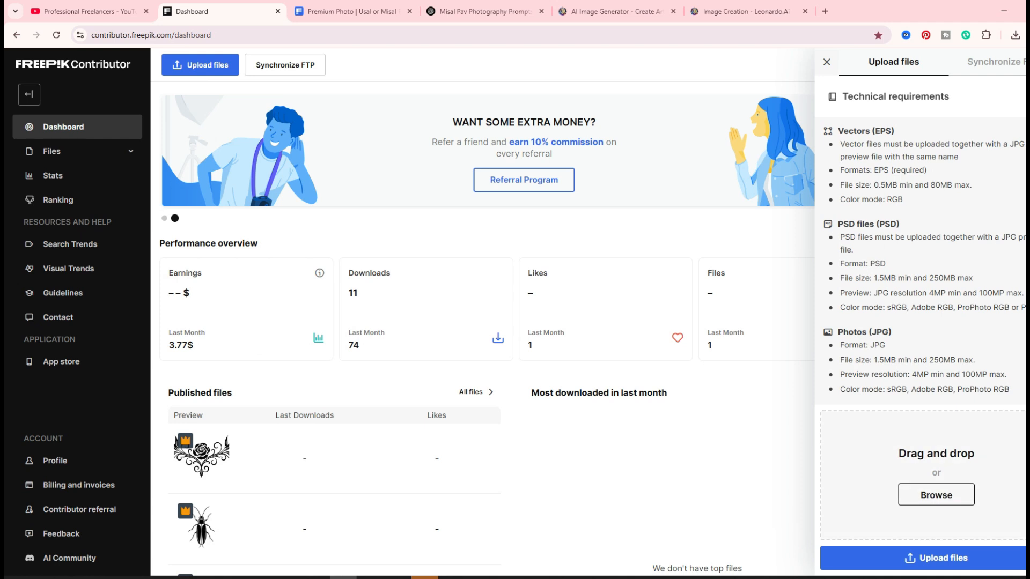
pyautogui.click(132, 115)
pyautogui.press('Return')
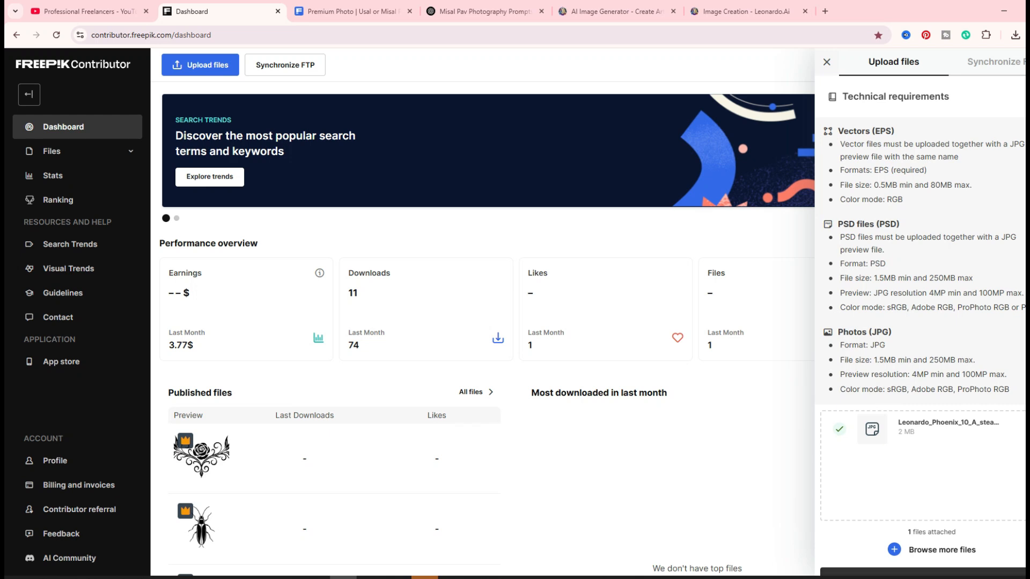
pyautogui.scroll(-3, 871, 429)
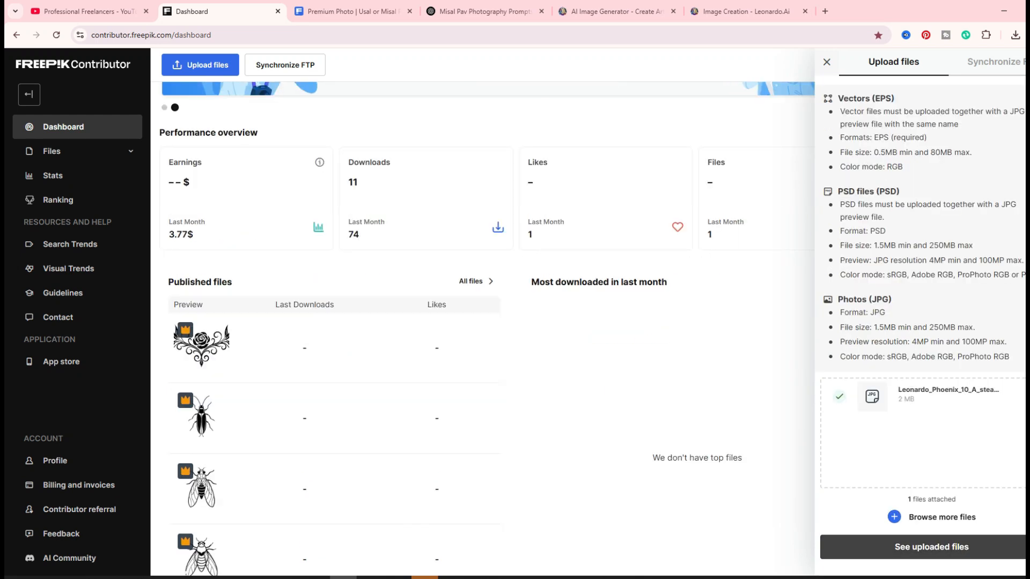
pyautogui.click(930, 547)
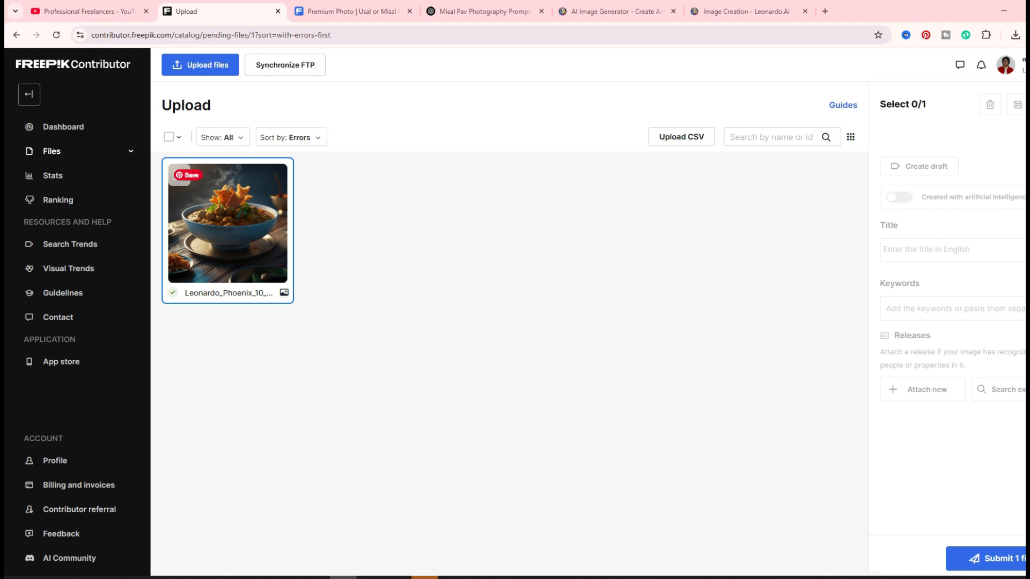
# - Select the uploaded Misal Pav image and review its title and keywords fields
pyautogui.click(227, 225)
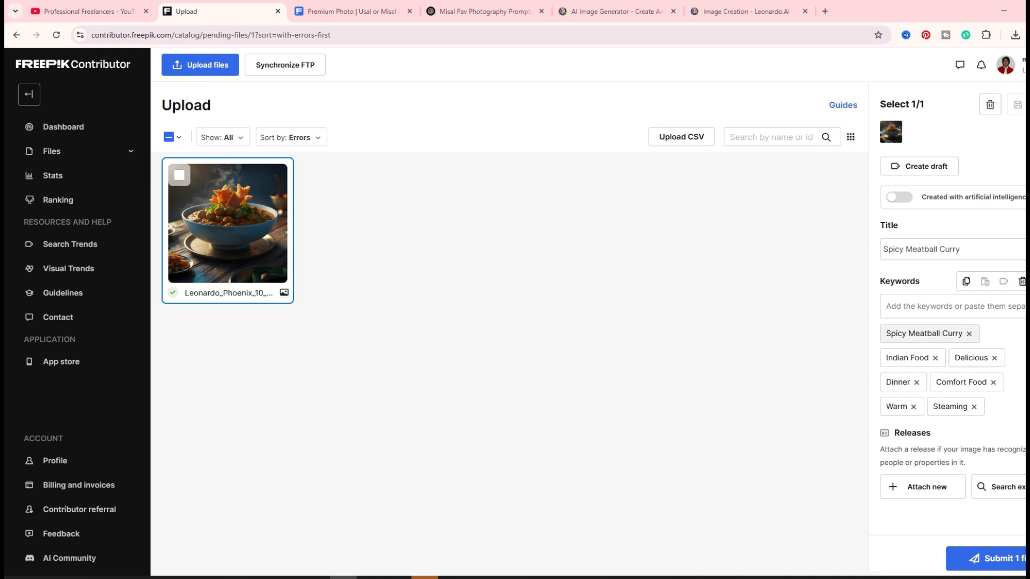
pyautogui.tripleClick(920, 249)
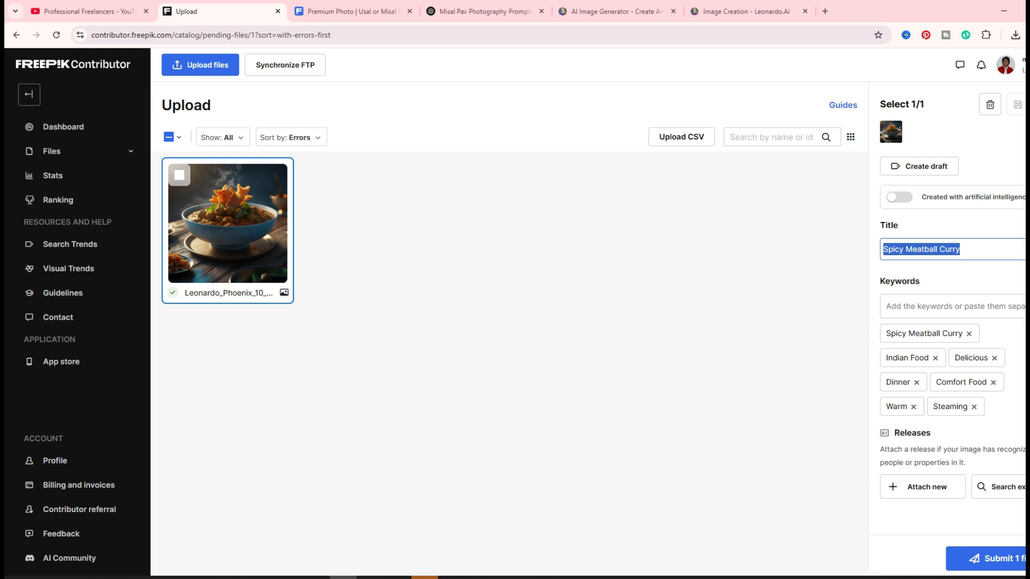
pyautogui.click(944, 306)
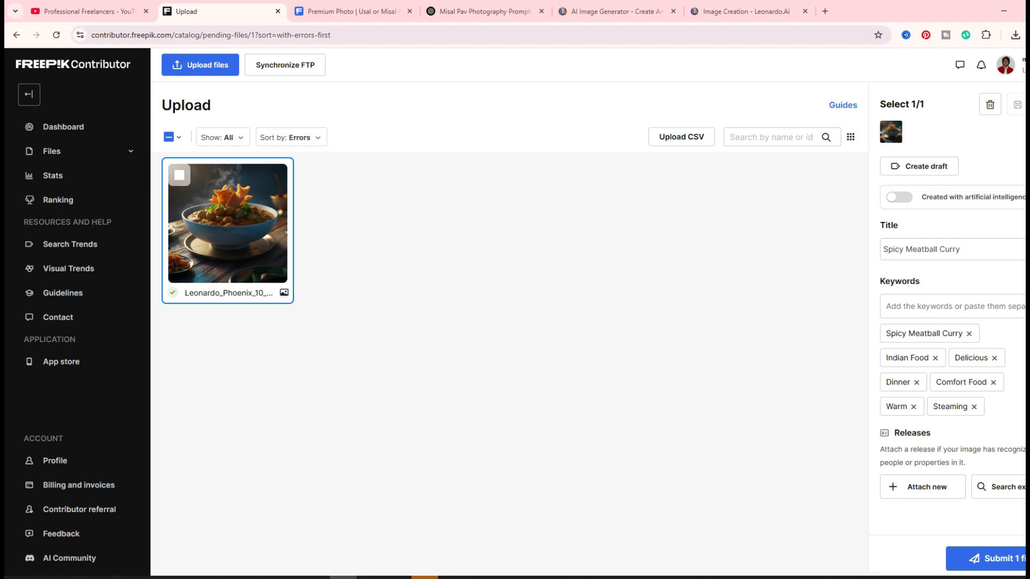
# - Submit the selected Misal Pav image for revision and open the list of files under revision
pyautogui.click(985, 558)
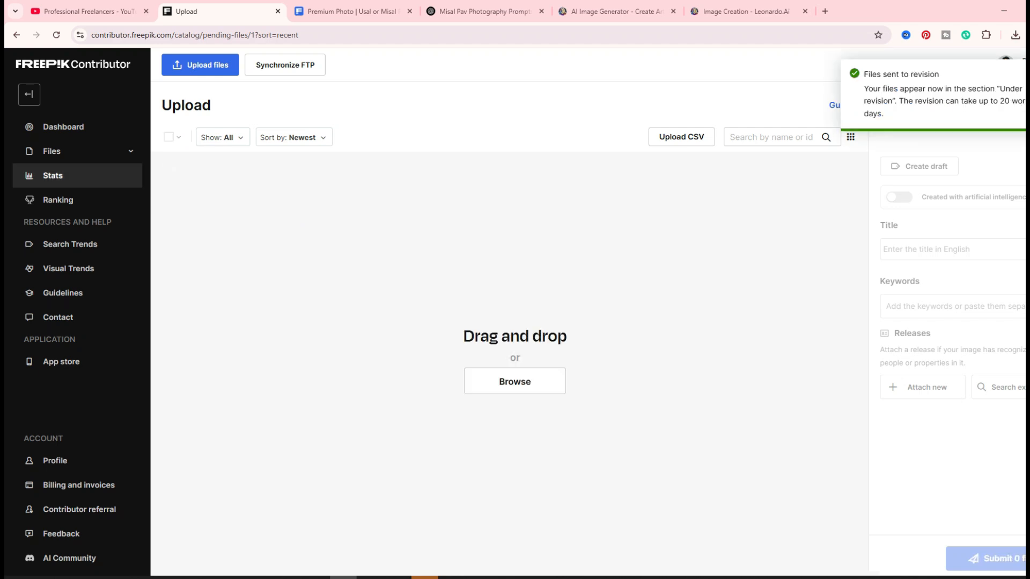
pyautogui.click(51, 151)
pyautogui.click(68, 202)
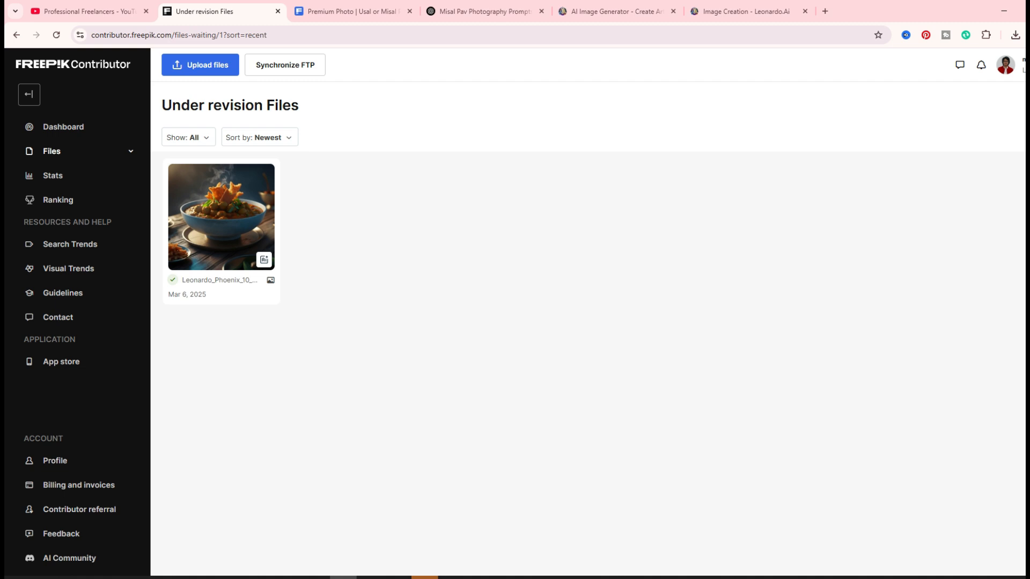
# - Open Freepik Contributor's Search Trends and examine the listed topics, content formats and keyword suggestions
pyautogui.click(351, 12)
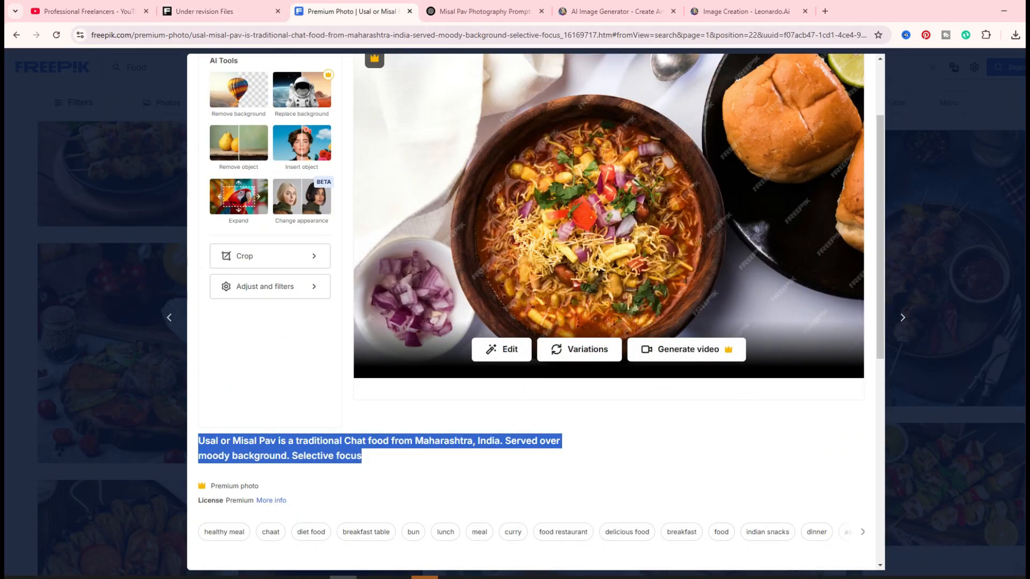
pyautogui.click(220, 12)
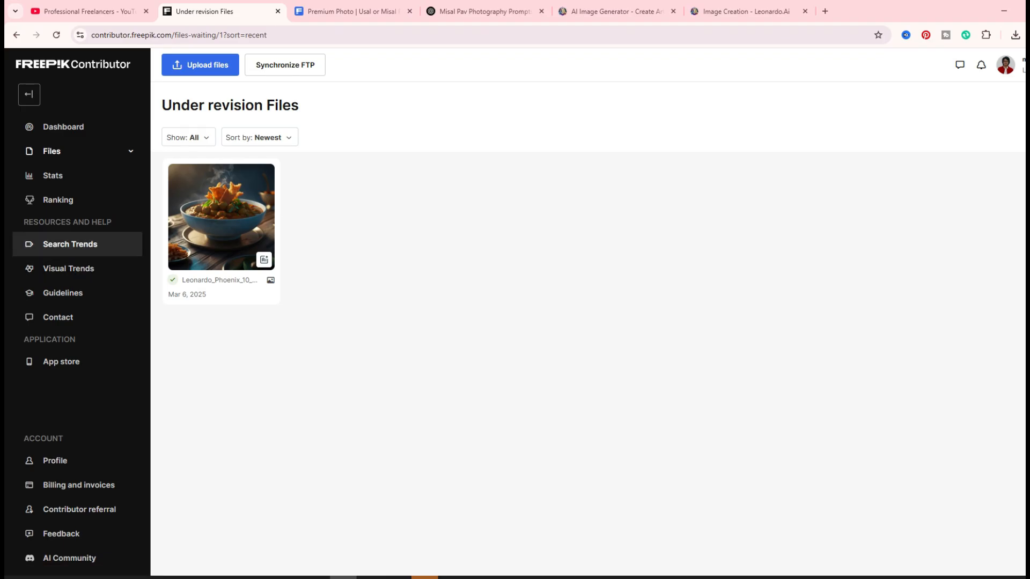
pyautogui.click(69, 244)
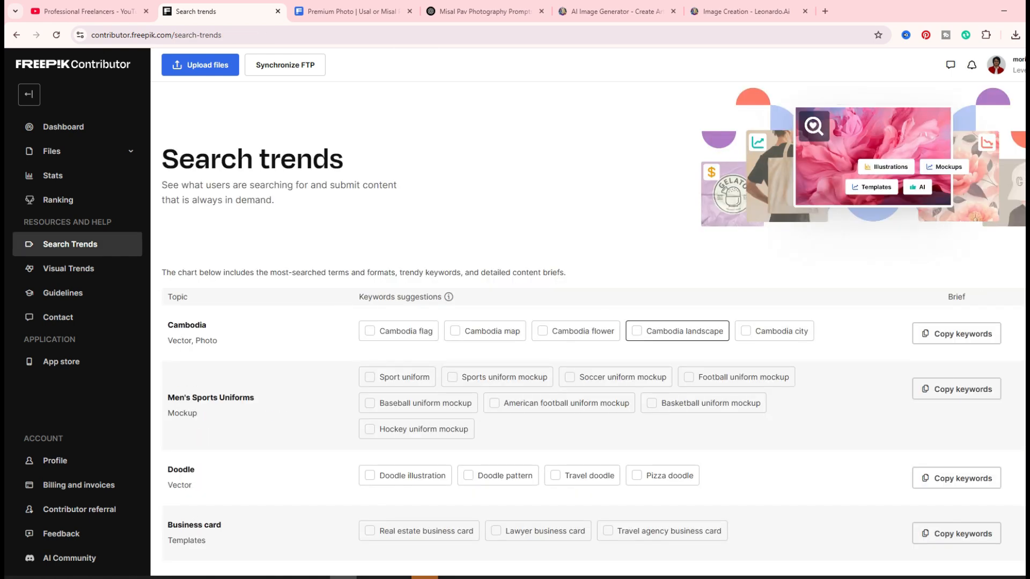
pyautogui.scroll(-3, 676, 338)
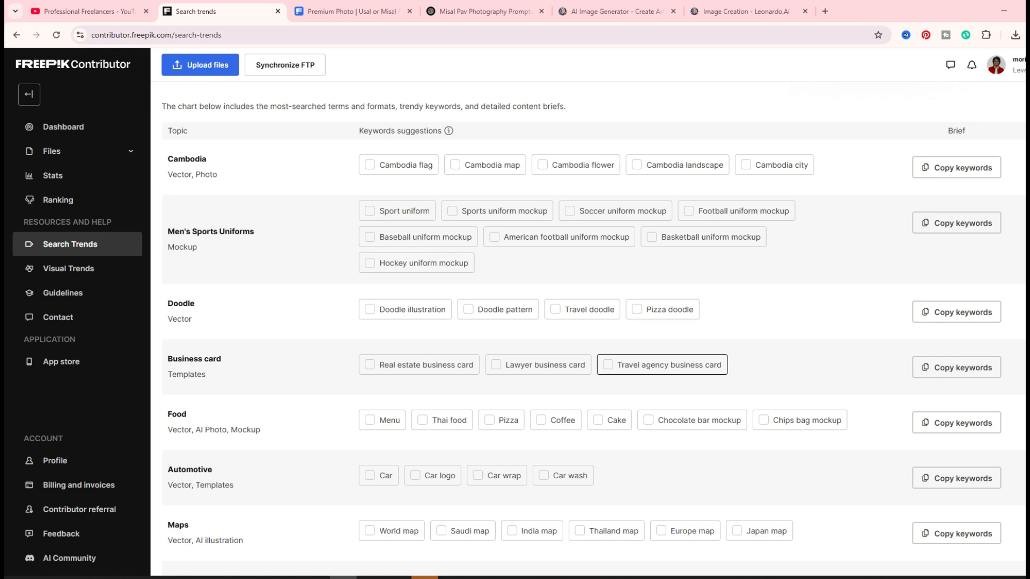
pyautogui.scroll(-6, 665, 360)
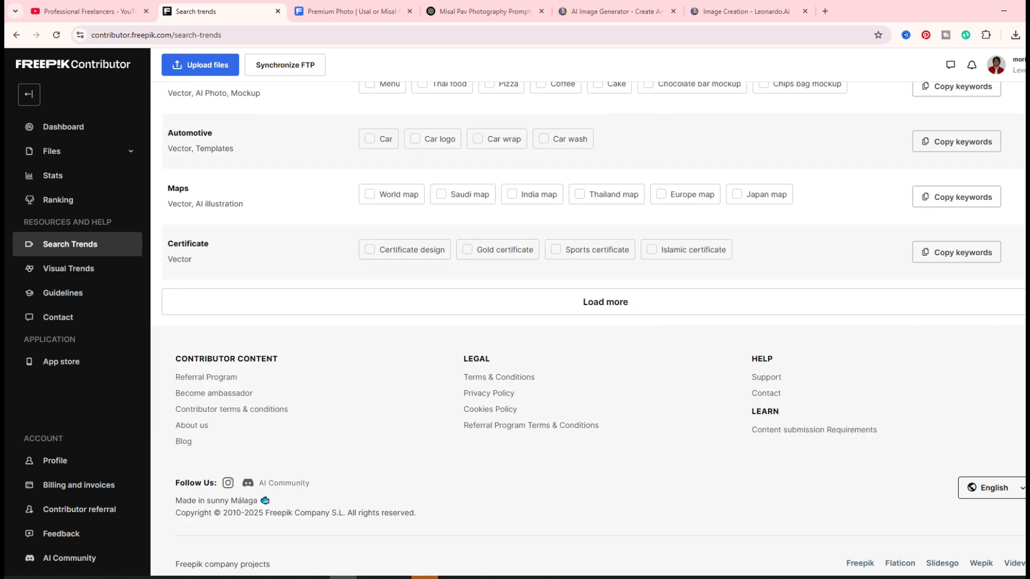
pyautogui.scroll(7, 664, 360)
pyautogui.scroll(2, 665, 360)
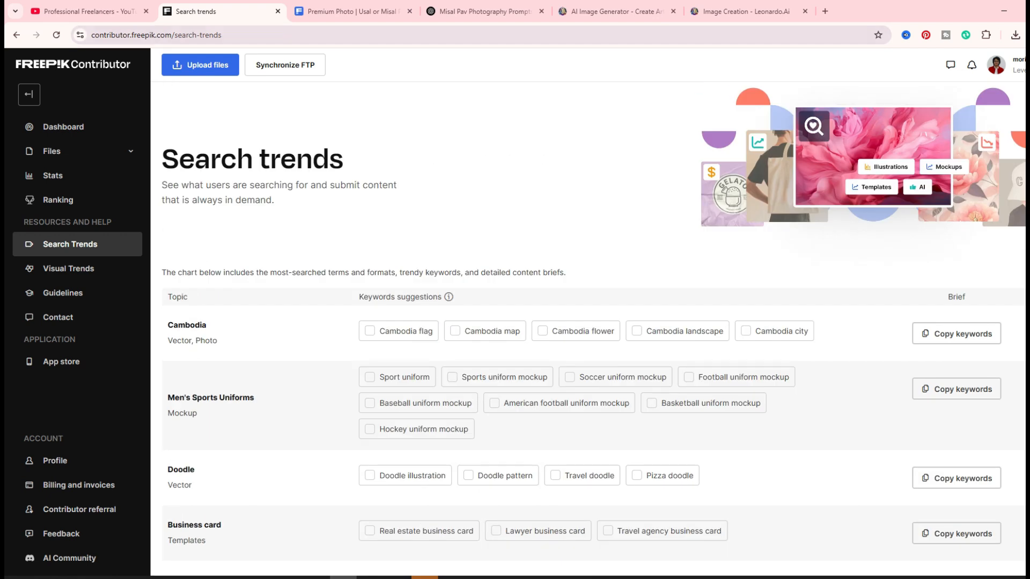
# - Switch to the Professional Freelancers YouTube channel's videos page
pyautogui.click(89, 11)
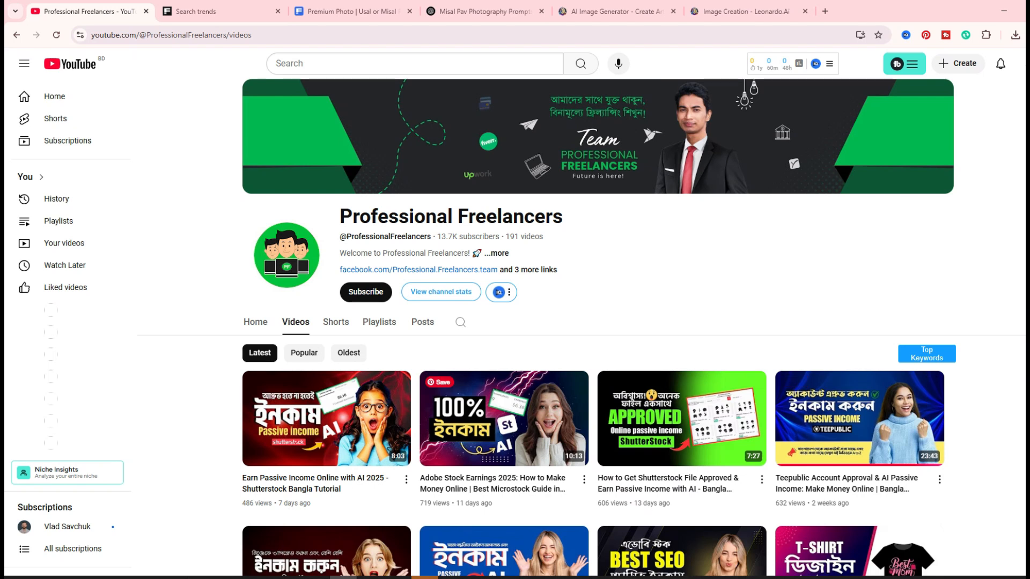